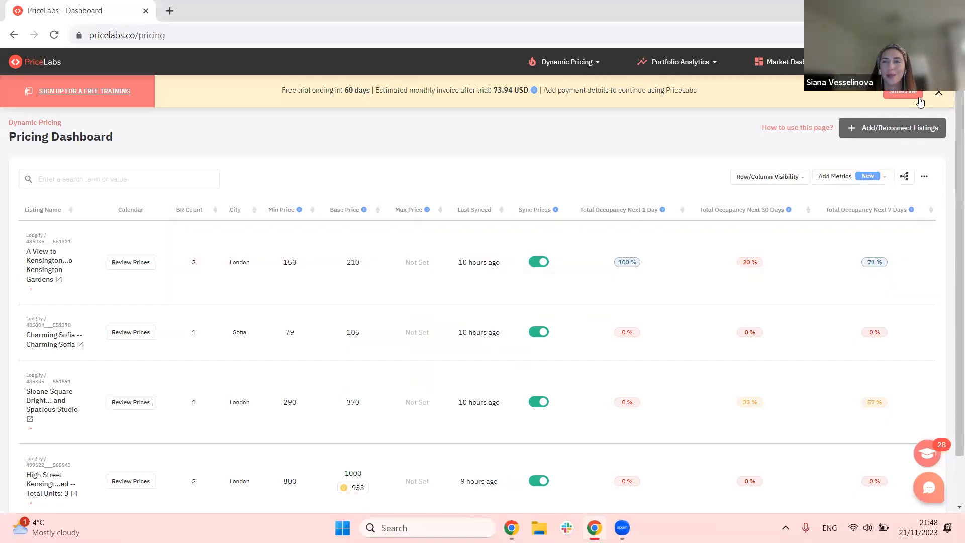
Reorder the dashboard's total occupancy metrics to Next 7 Days, Next 30 Days and Next 1 Day, and update the changes
left_click(938, 92)
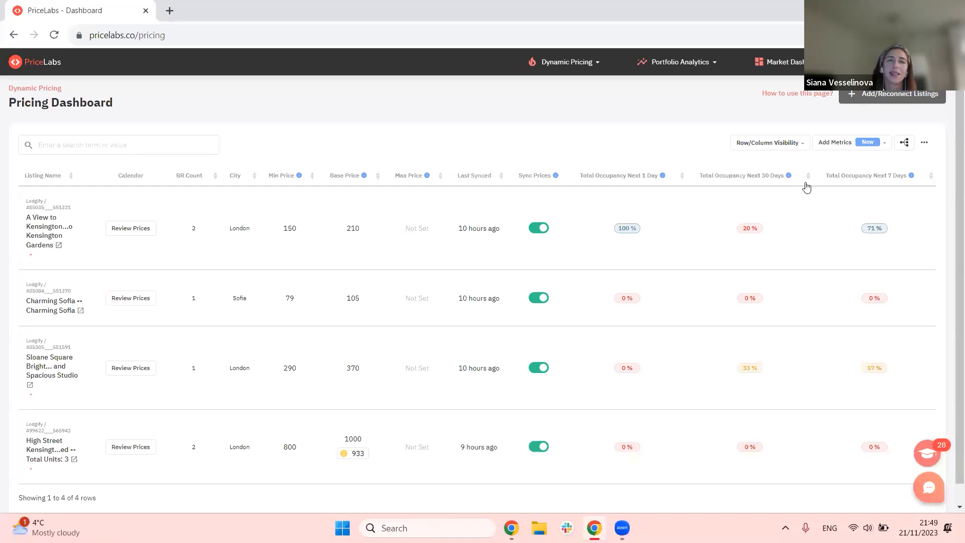
left_click(855, 143)
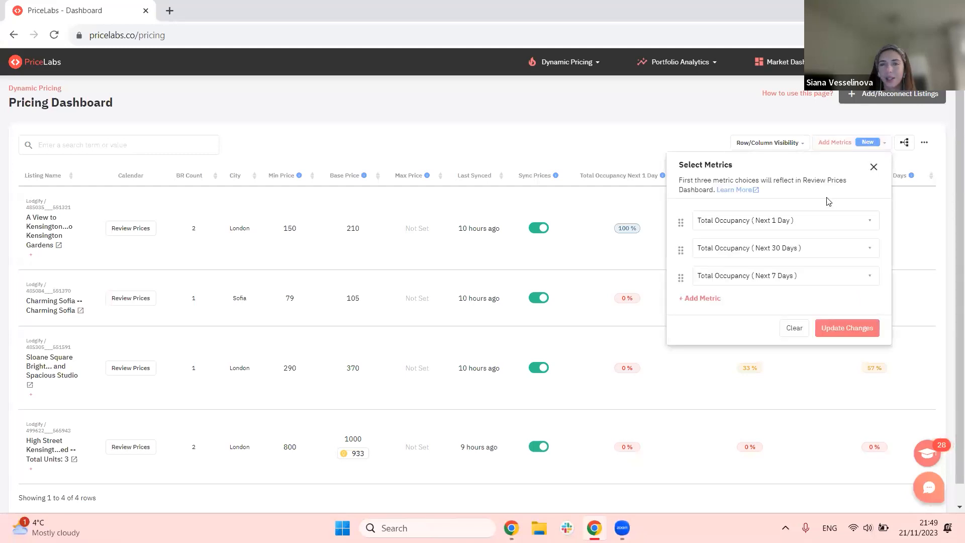
left_click_drag(810, 276, 806, 210)
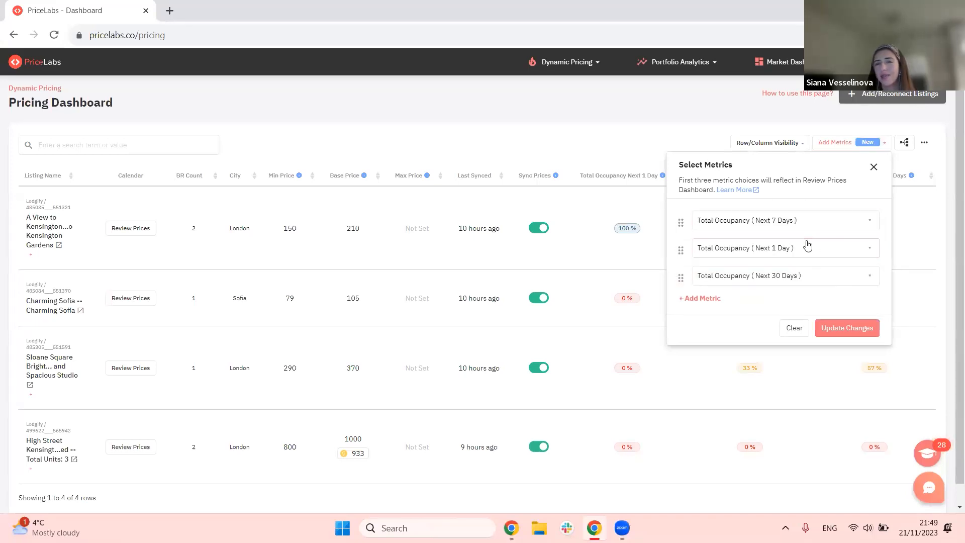
left_click_drag(807, 276, 799, 249)
left_click(844, 328)
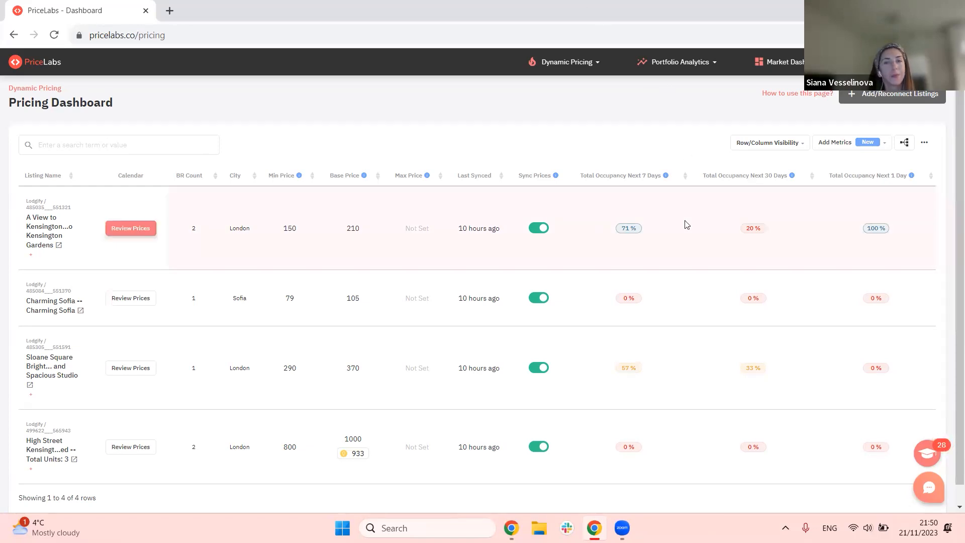
Compare the 7-day, 30-day and 1-day total occupancy of A View to Kensington Gardens with the market
mouse_move(626, 236)
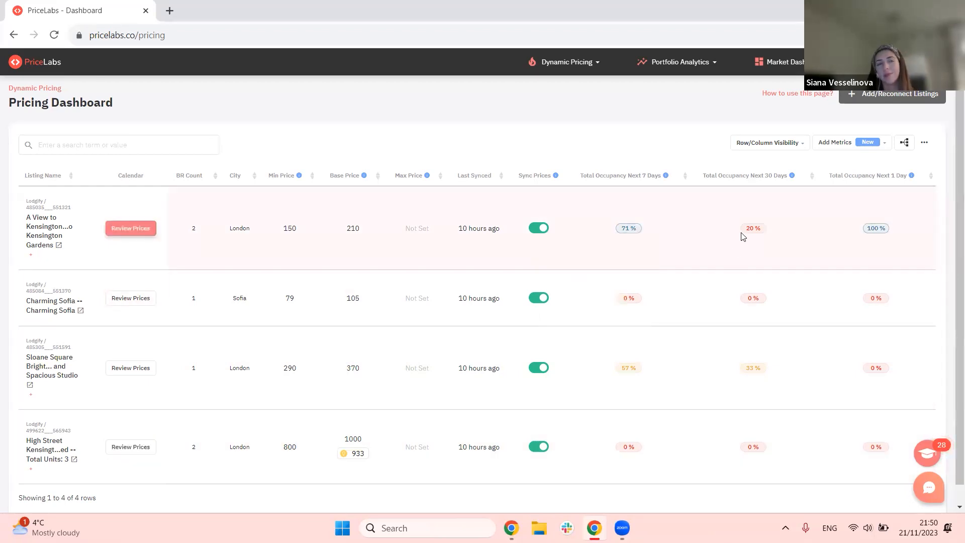
mouse_move(743, 235)
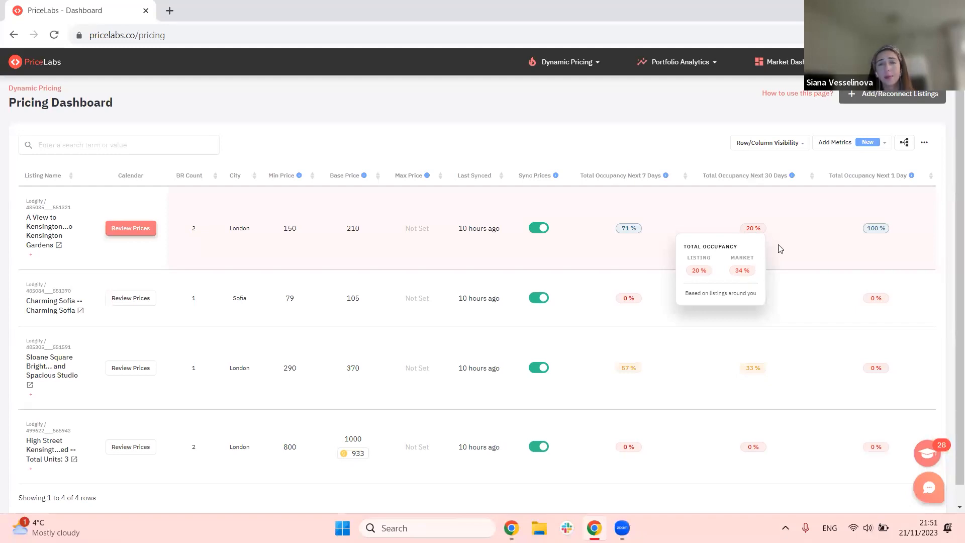
mouse_move(877, 233)
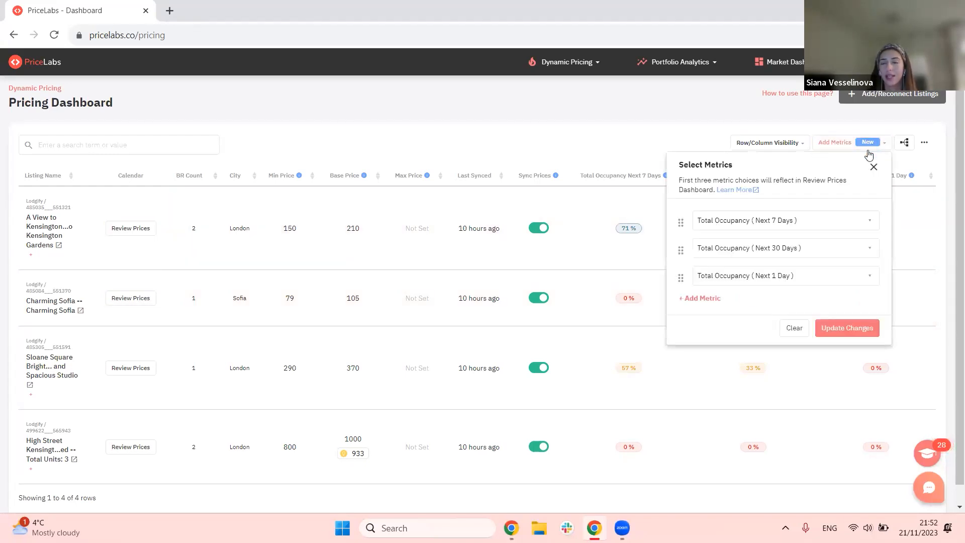
Add the metric Min Price Hitting Dates for the Next 7 Days to the pricing dashboard
left_click(712, 299)
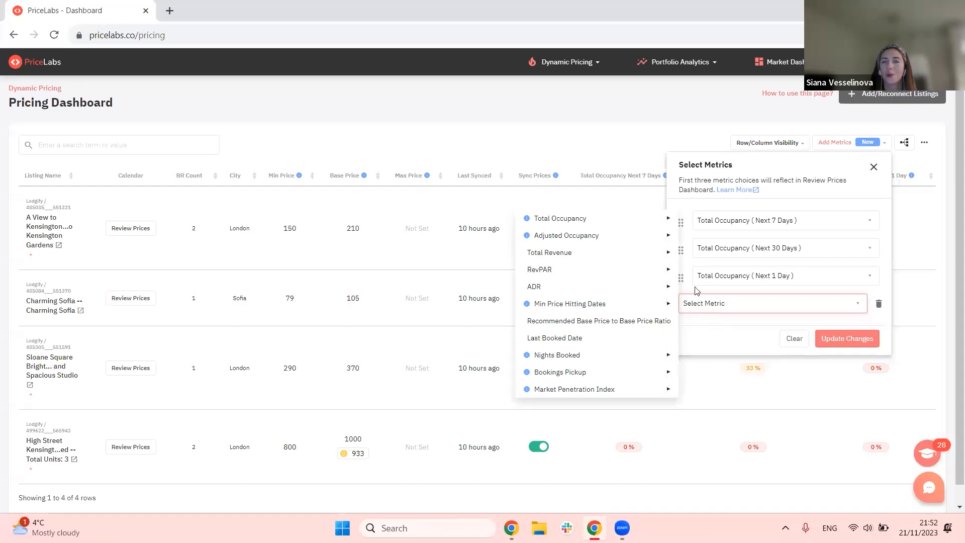
mouse_move(654, 248)
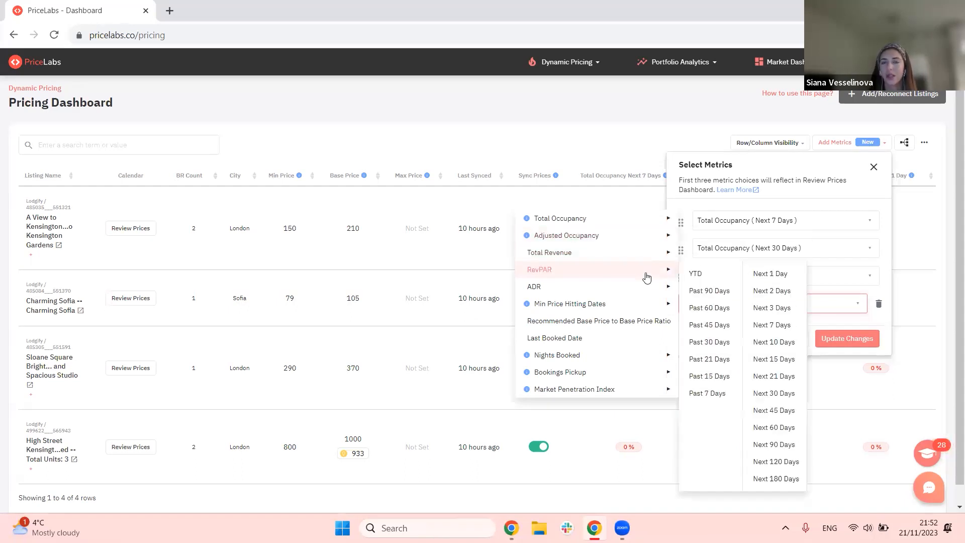
mouse_move(646, 284)
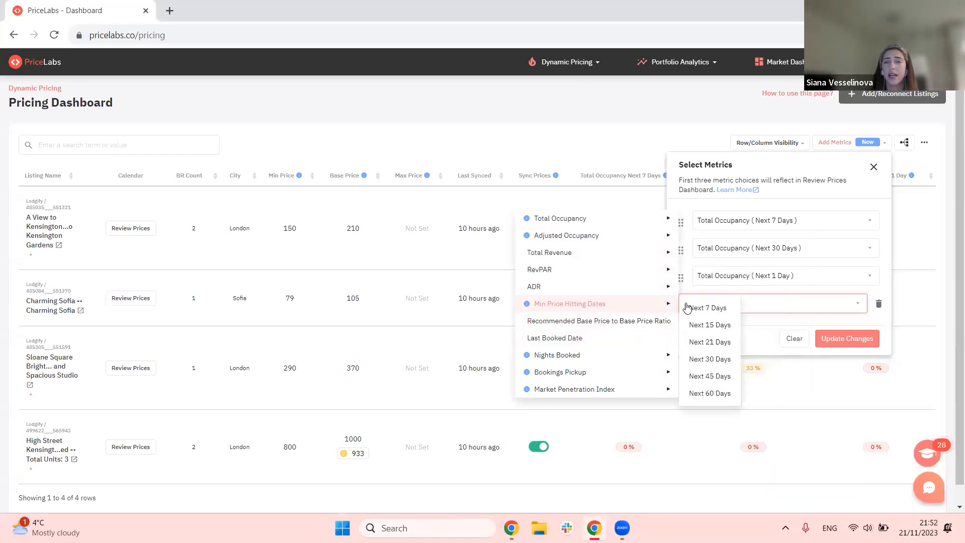
left_click(711, 306)
left_click(844, 355)
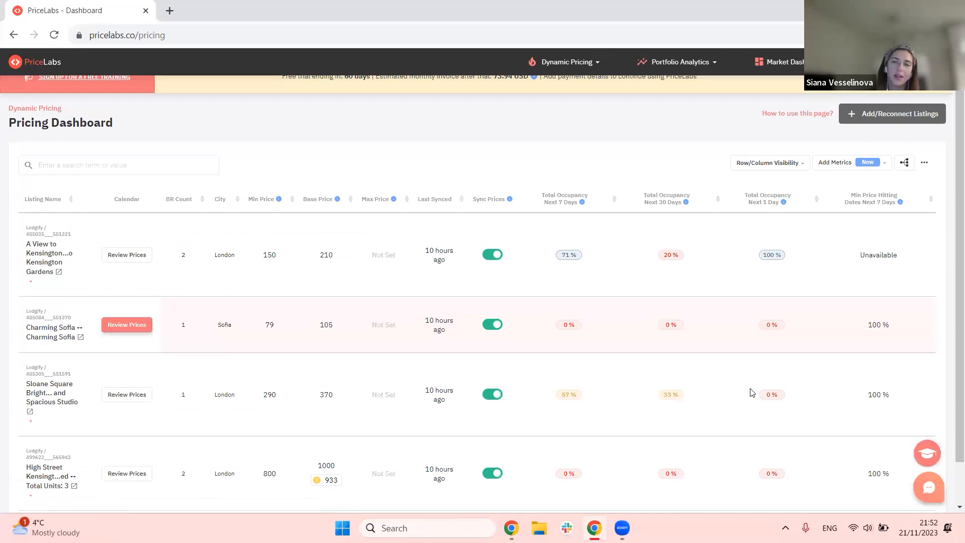
Check how the High Street Kensington listing's recommended base price was calculated, and reject the recommendation
scroll(869, 381, "down", 1)
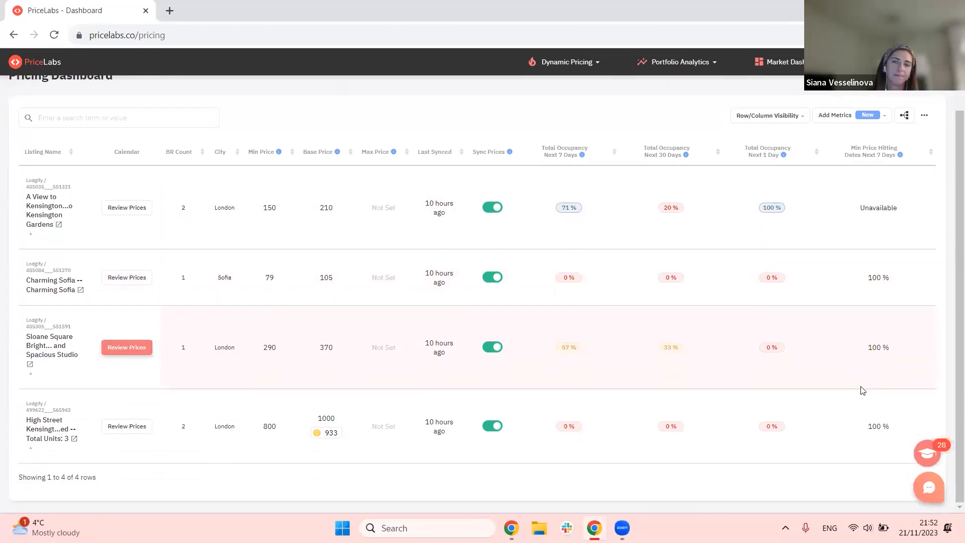
scroll(863, 390, "up", 1)
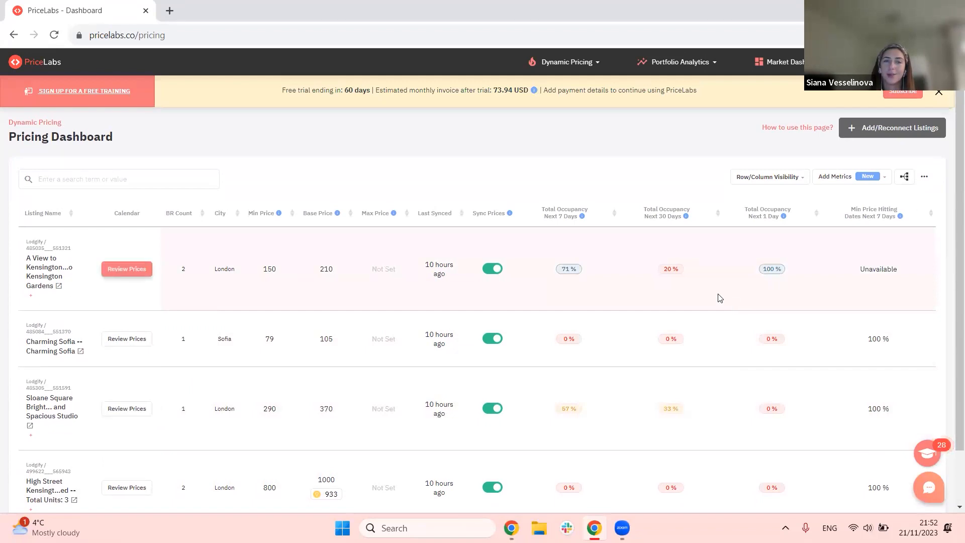
scroll(922, 339, "down", 1)
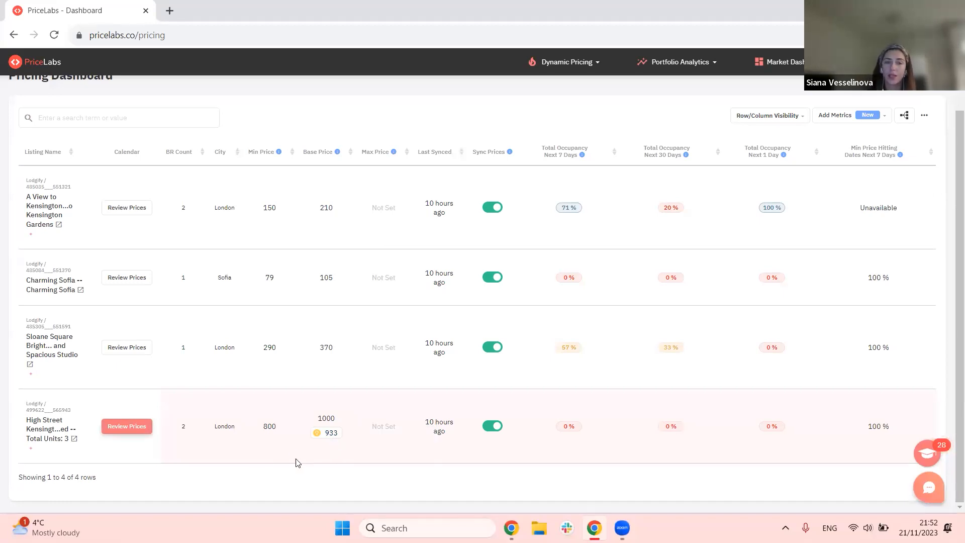
left_click(327, 433)
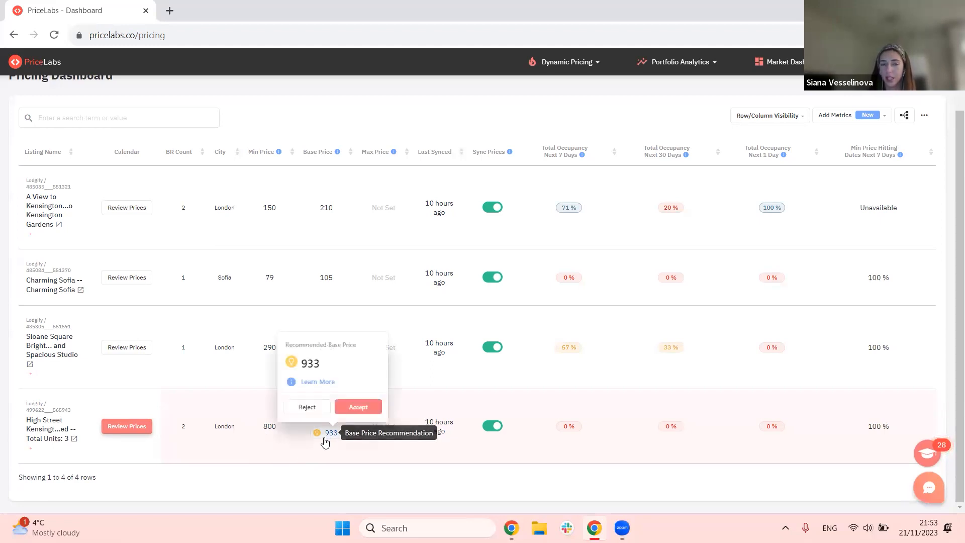
left_click(317, 382)
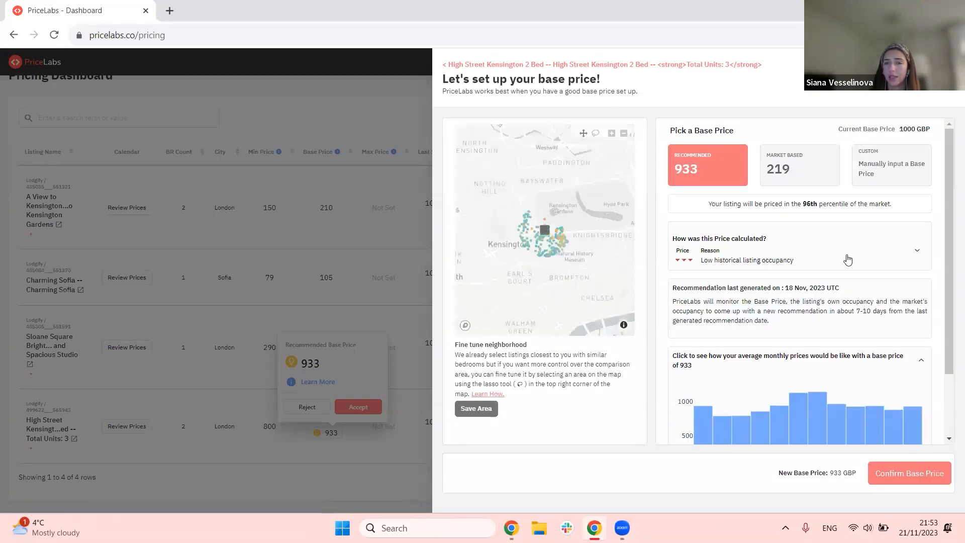
left_click(707, 267)
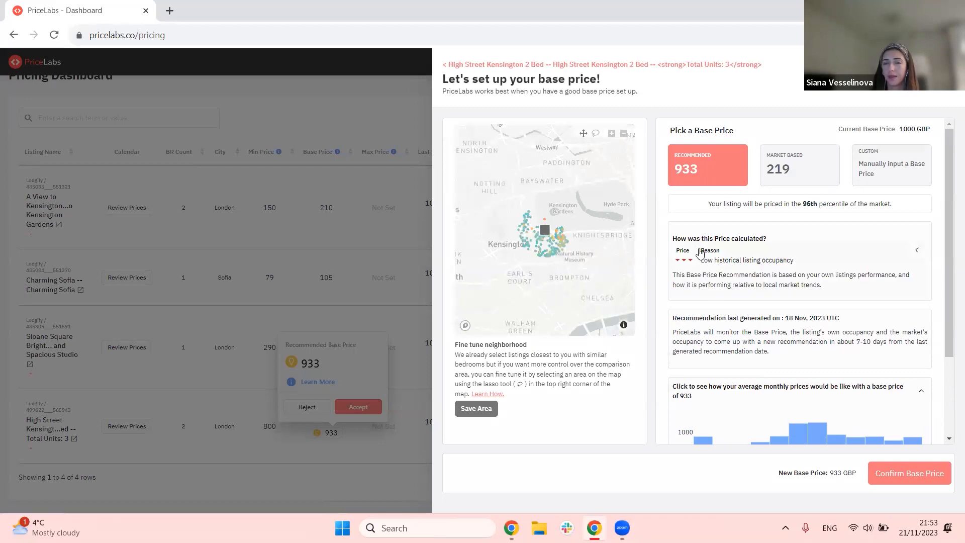
left_click(916, 249)
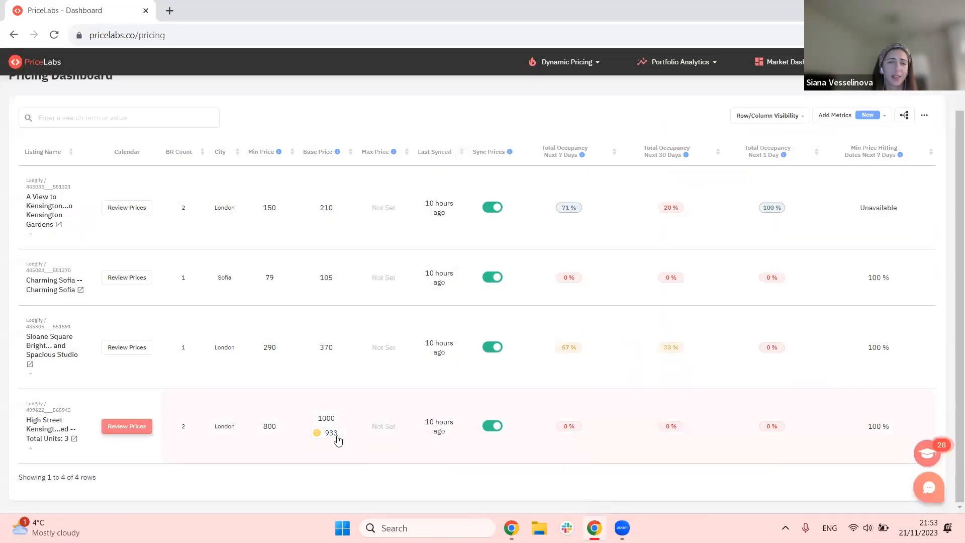
left_click(331, 433)
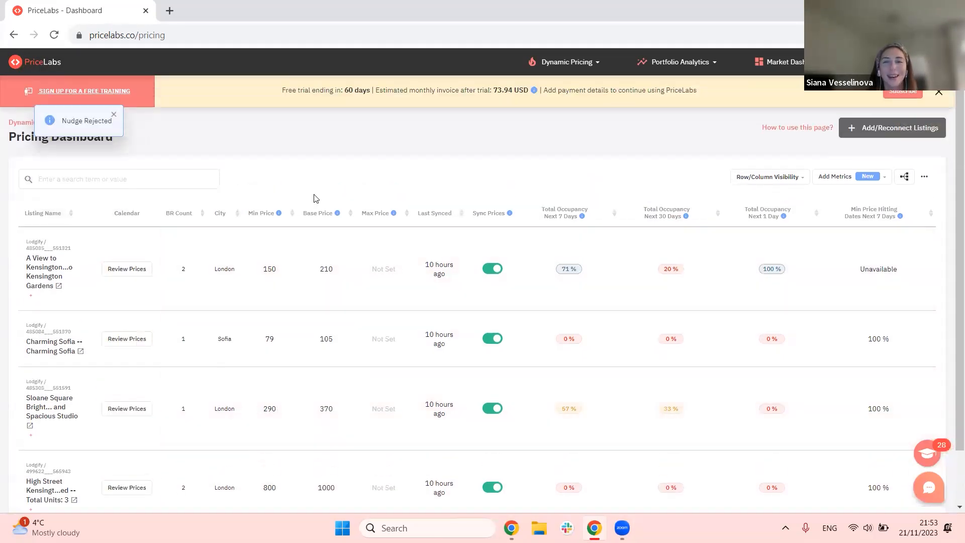
Open the price review of A View to Kensington Gardens and examine its November 2023 calendar of prices and demand
left_click(129, 271)
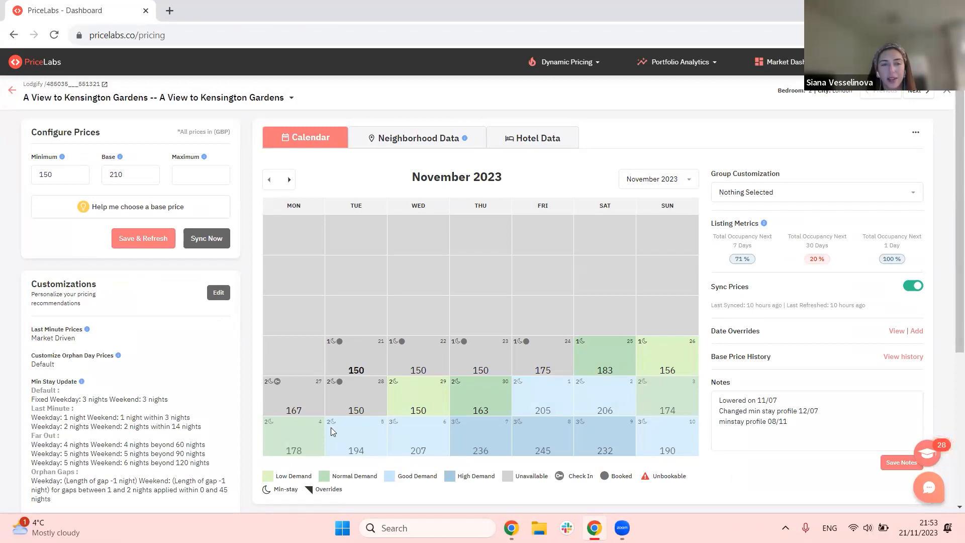
scroll(418, 402, "down", 1)
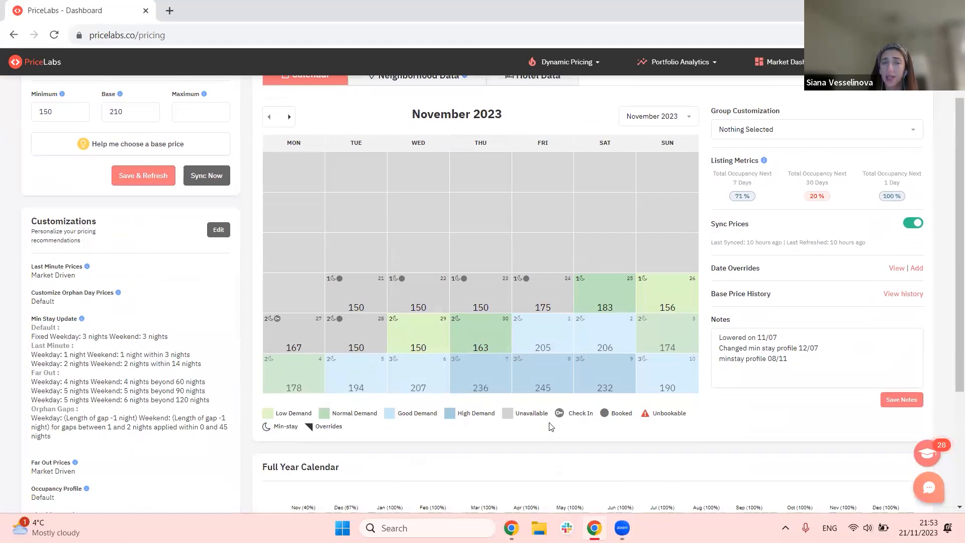
scroll(546, 427, "up", 1)
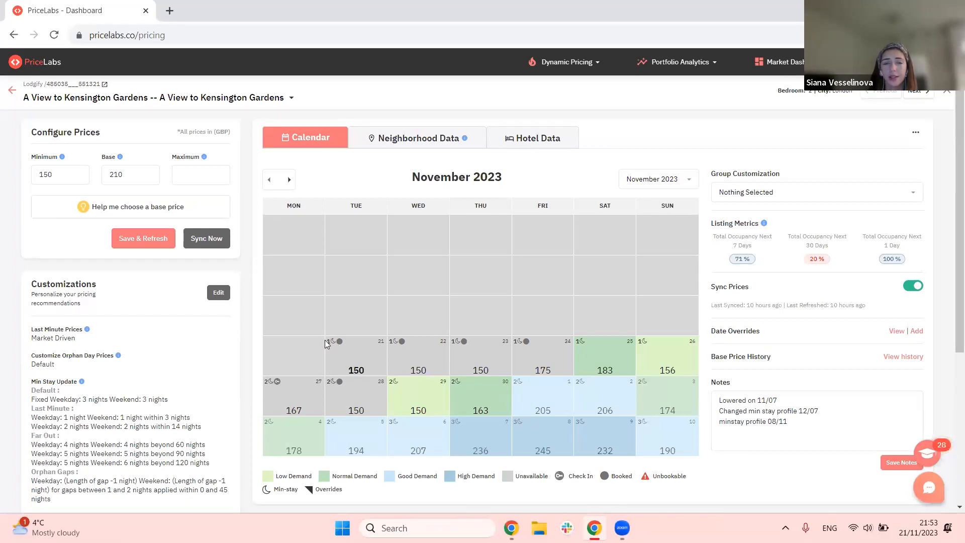
scroll(796, 467, "down", 1)
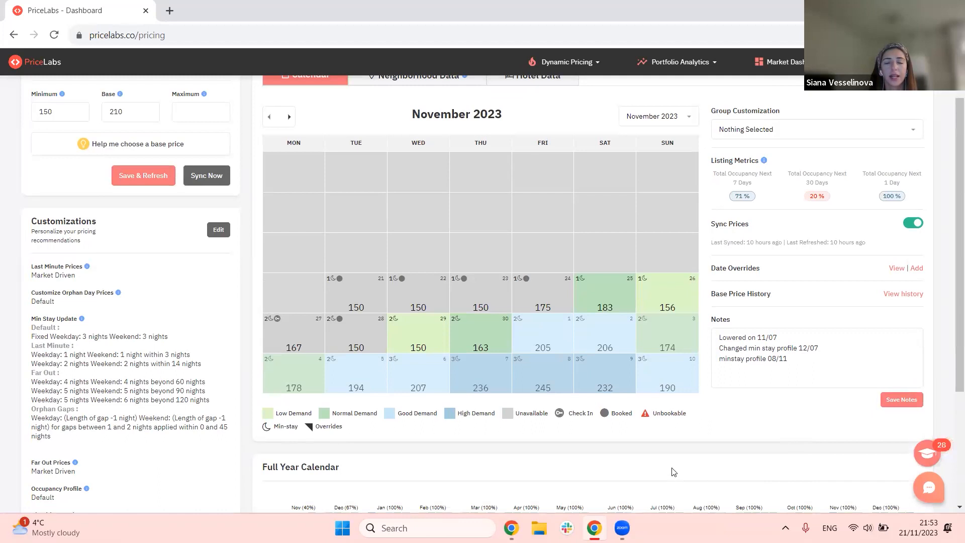
mouse_move(669, 413)
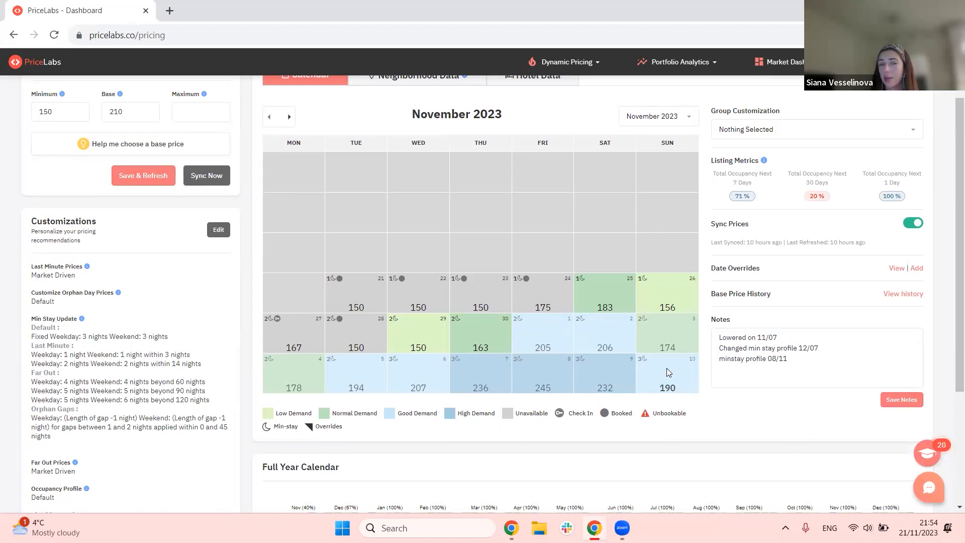
Examine the listing's December 2023 prices and the demand pattern in the Full Year Calendar
left_click(288, 116)
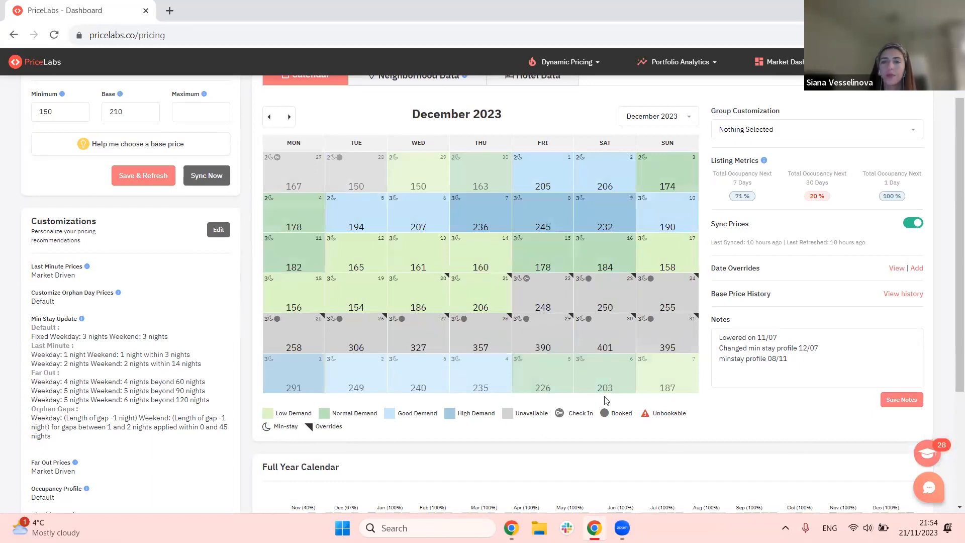
scroll(604, 396, "down", 3)
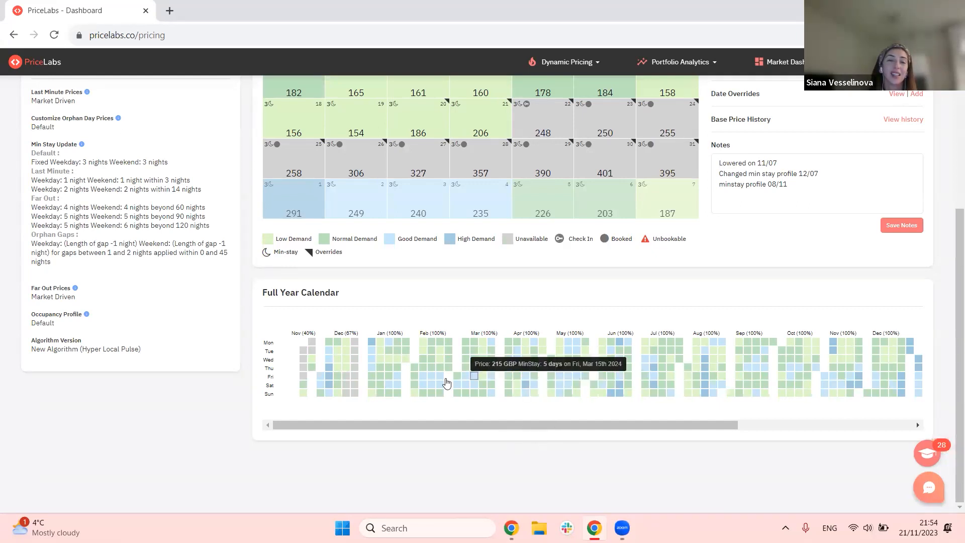
left_click_drag(444, 334, 420, 331)
left_click(433, 334)
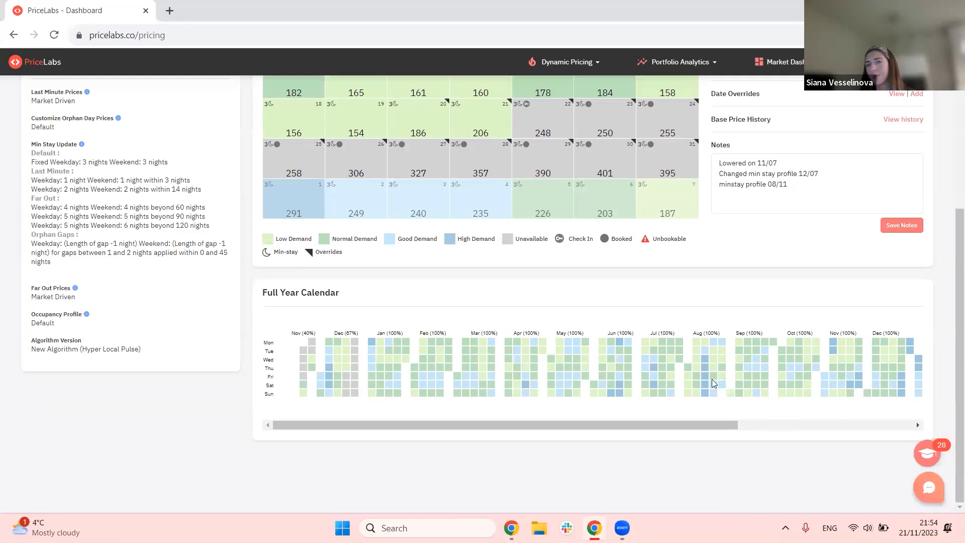
scroll(630, 297, "up", 2)
scroll(630, 297, "up", 5)
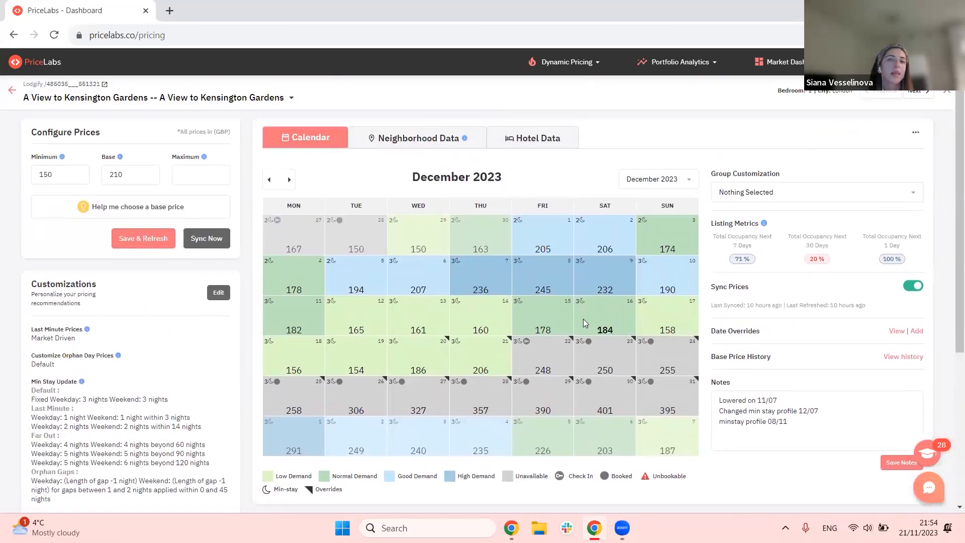
In the listing's base price helper, pick the market-based price and clear the saved neighborhood area
left_click(143, 217)
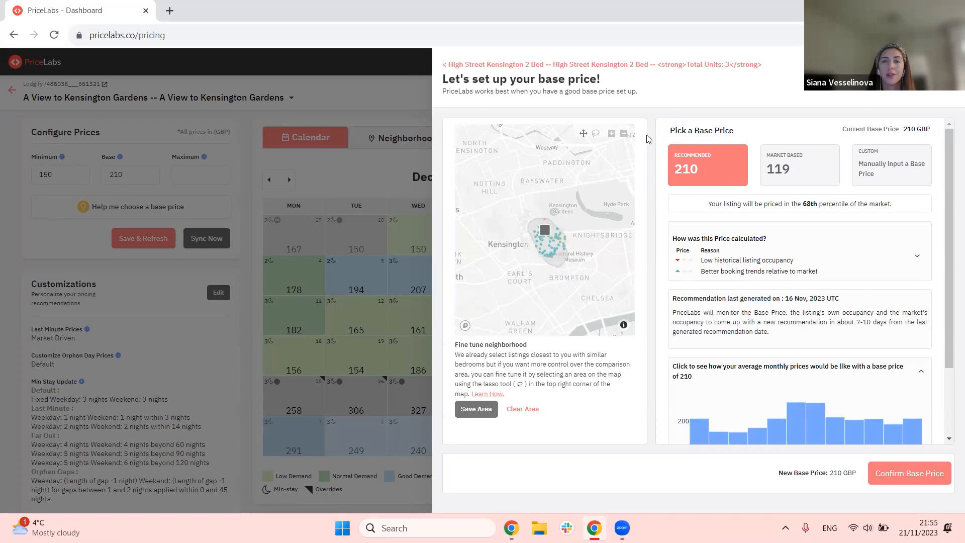
left_click(805, 164)
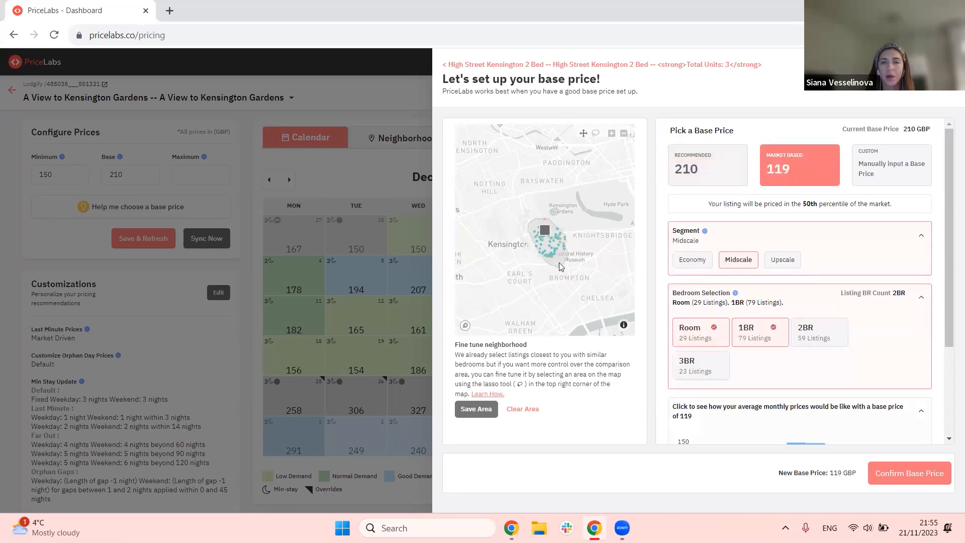
left_click(523, 409)
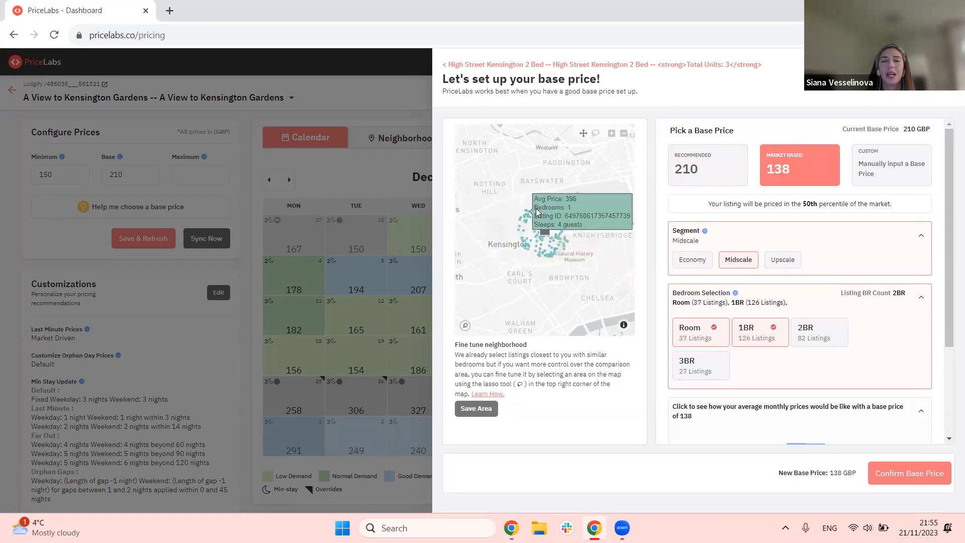
Inspect the comparable listings on the neighborhood map, and select the Economy segment for the market-based price
scroll(536, 208, "up", 3)
scroll(496, 235, "up", 2)
scroll(577, 264, "down", 3)
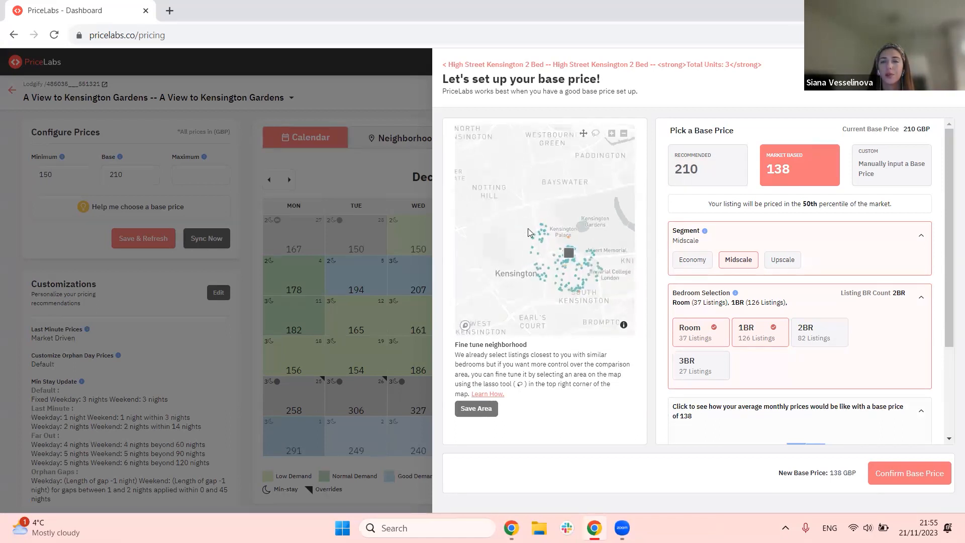
mouse_move(605, 291)
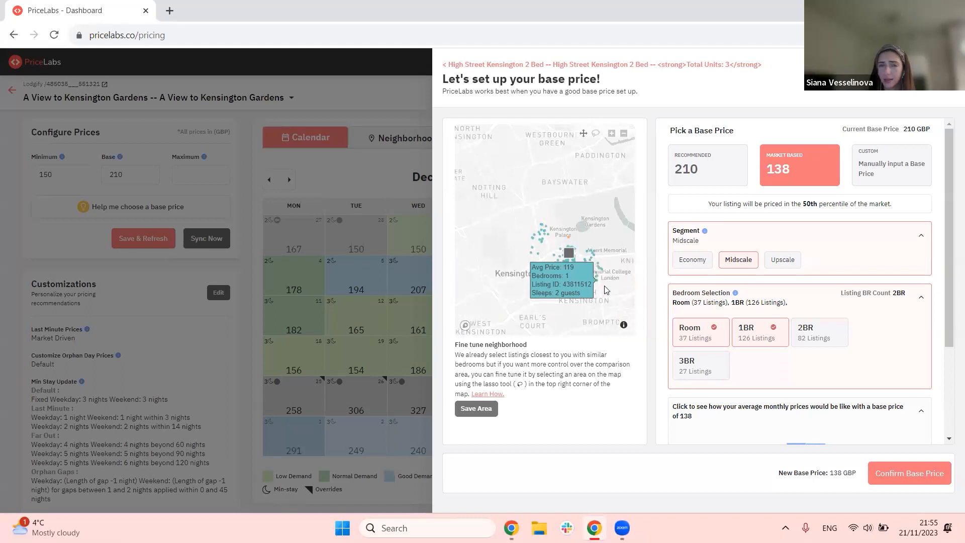
mouse_move(607, 267)
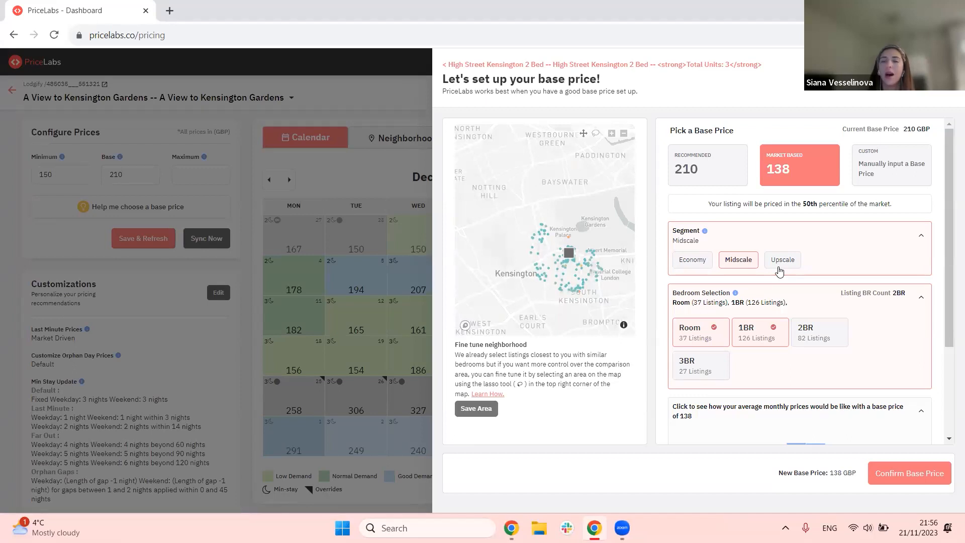
left_click(701, 260)
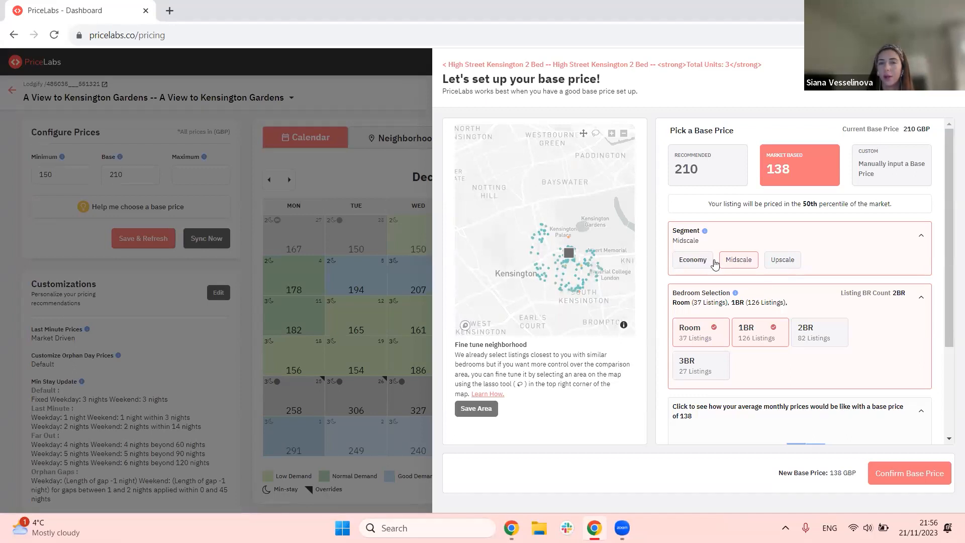
Select the Midscale segment for the market-based price and limit the bedroom selection to 1BR and 2BR
left_click(751, 259)
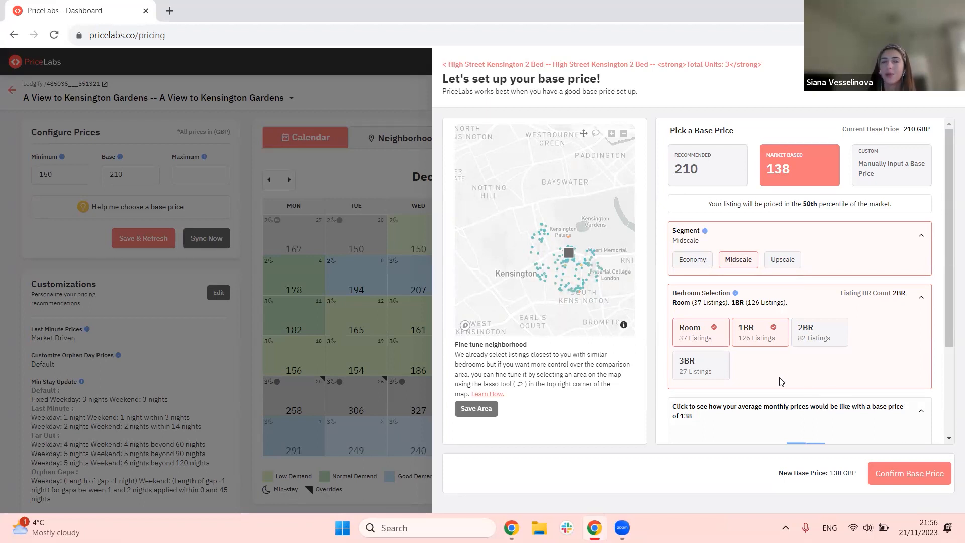
left_click(709, 344)
left_click(820, 332)
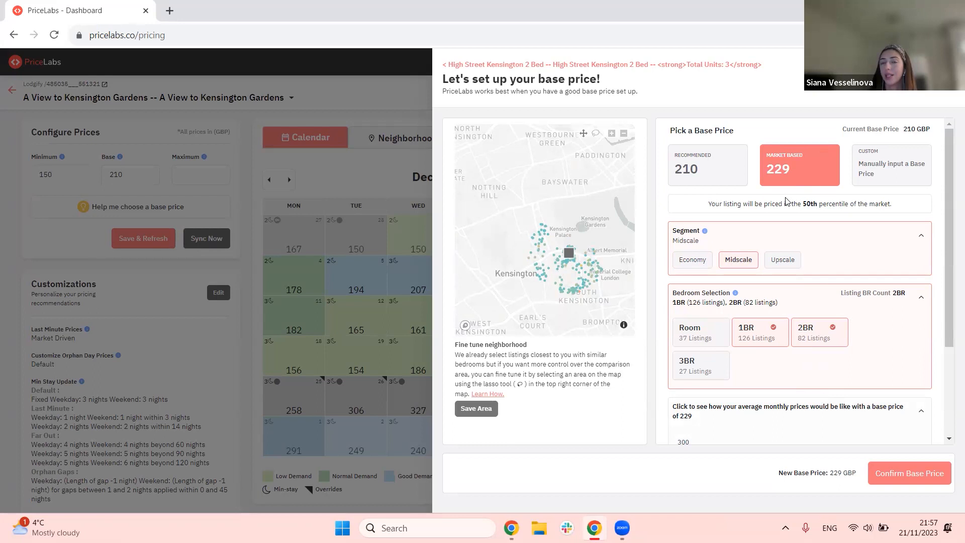
left_click(690, 330)
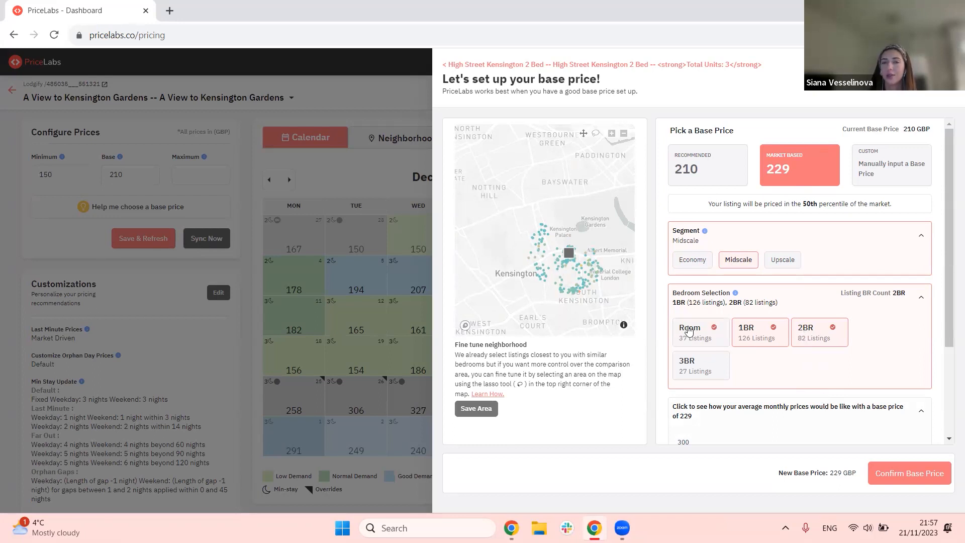
left_click(693, 333)
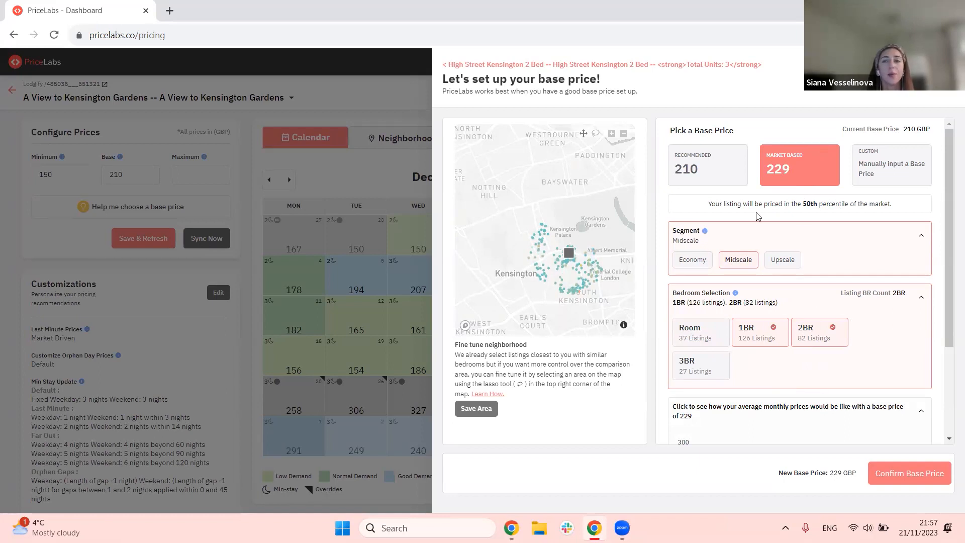
Examine the listing's market percentile and the projected average monthly prices for the market-based price
left_click_drag(762, 203, 857, 202)
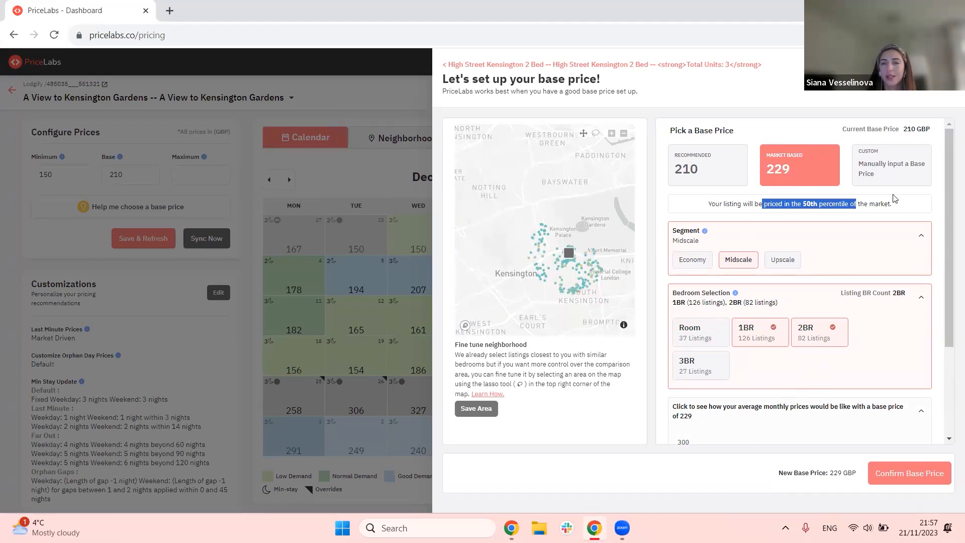
left_click(892, 210)
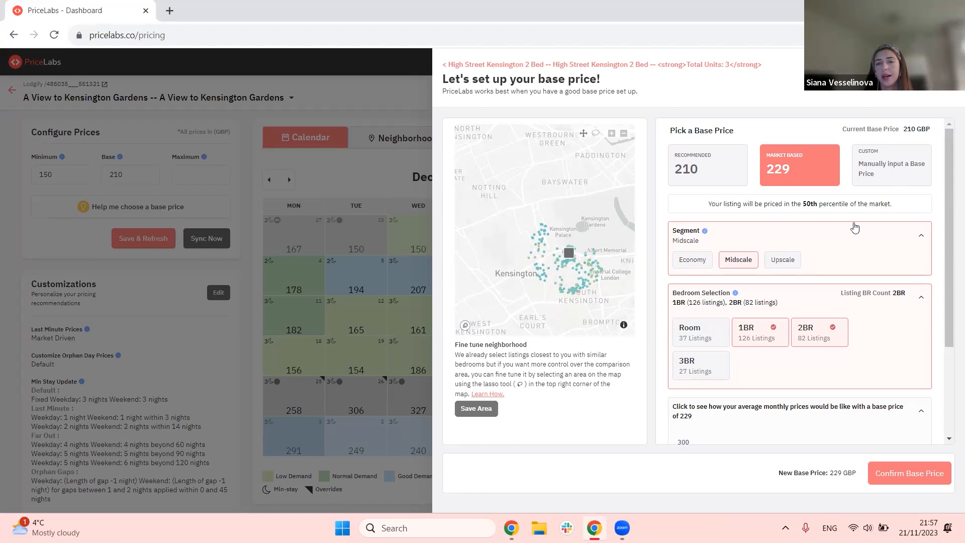
scroll(856, 249, "down", 2)
scroll(855, 249, "down", 1)
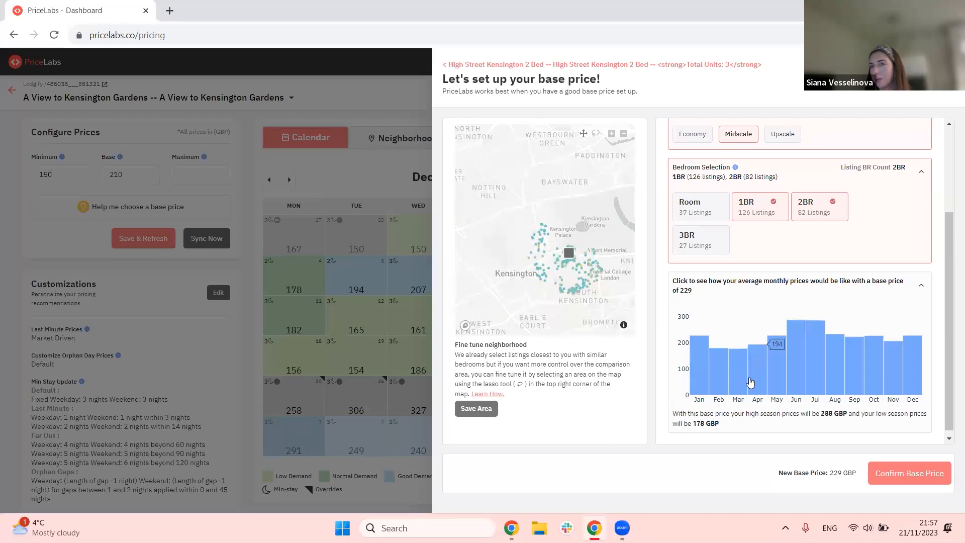
scroll(749, 381, "up", 3)
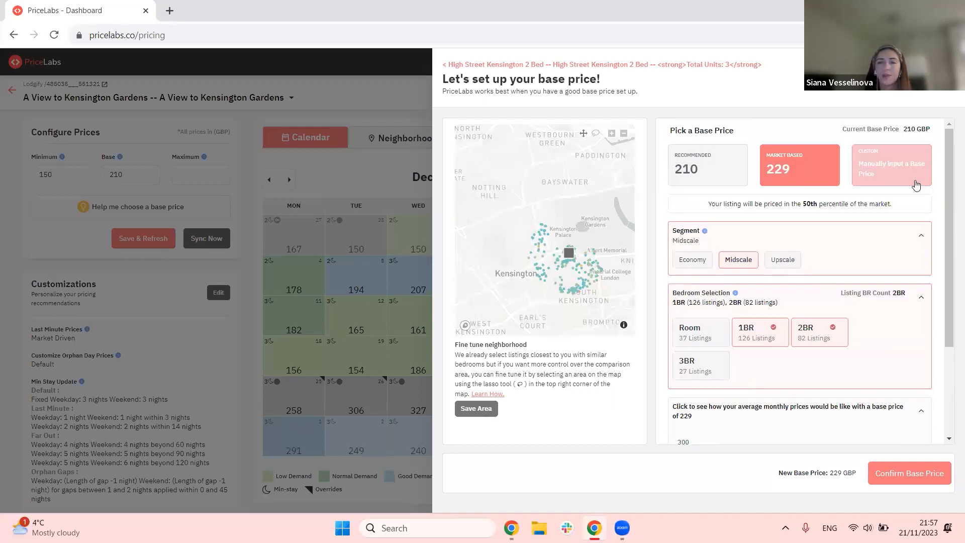
Try a custom base price of 1000 GBP, review its projected monthly prices, and close the base price helper without confirming
left_click(910, 182)
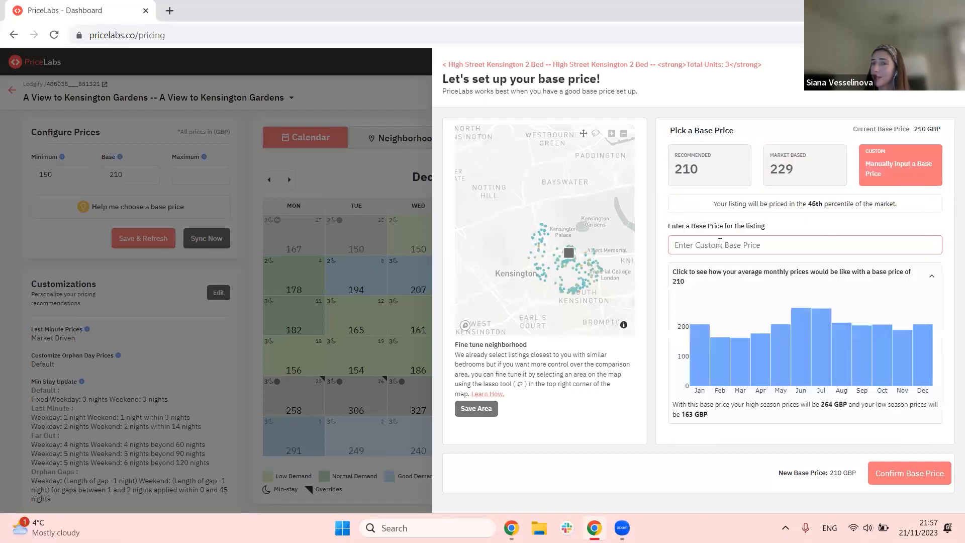
left_click(730, 243)
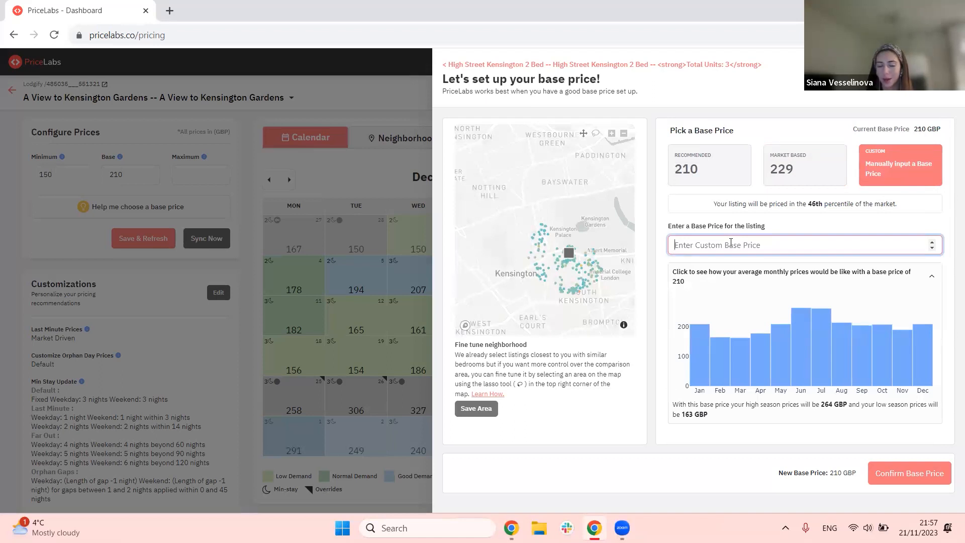
type("1000")
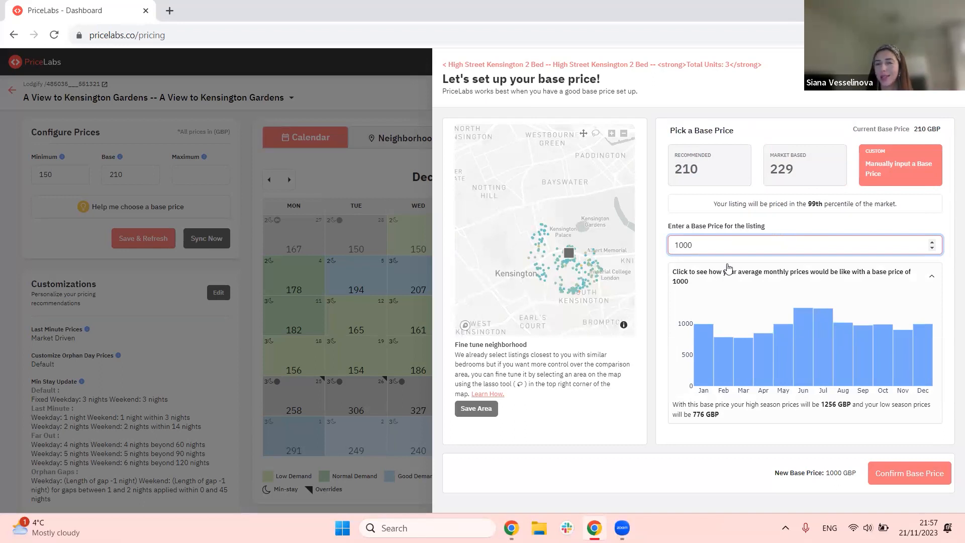
mouse_move(765, 368)
mouse_move(845, 376)
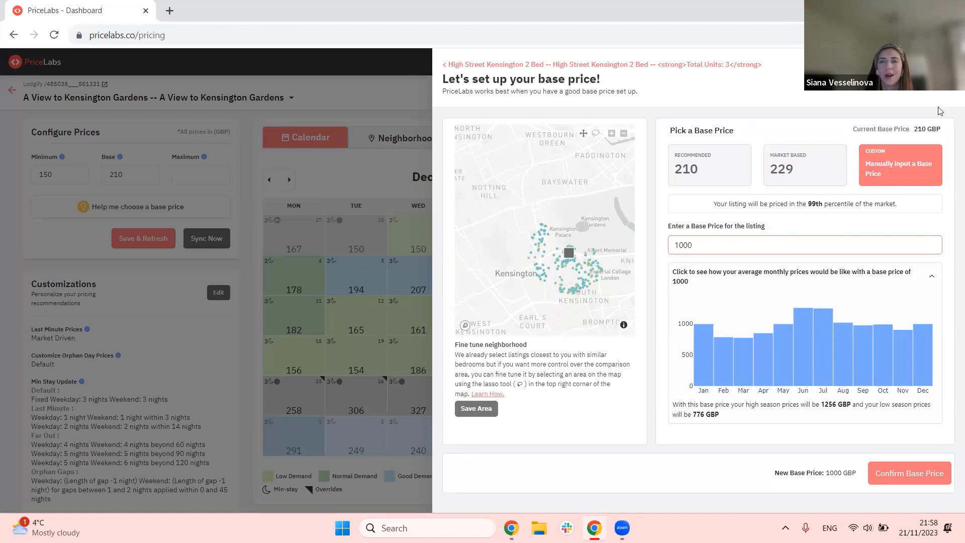
left_click(944, 65)
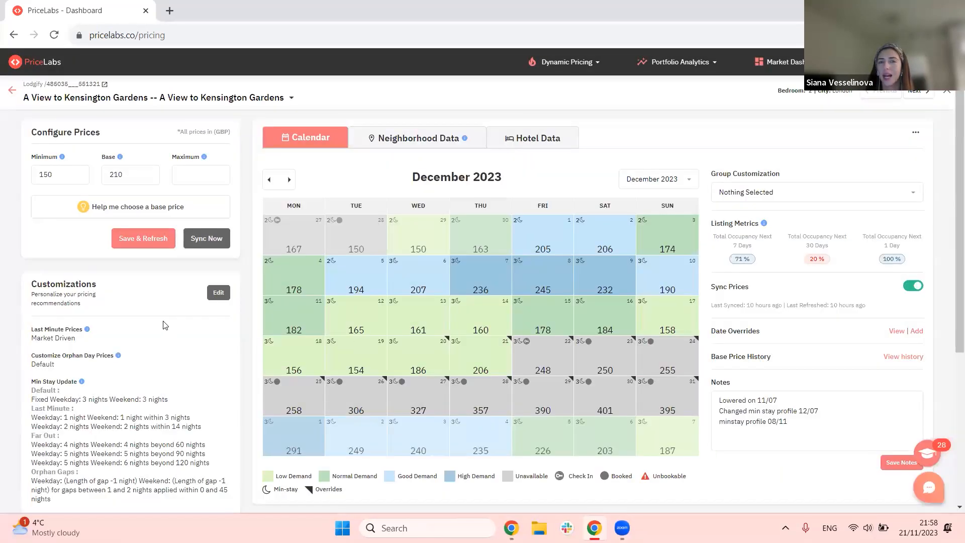
Open the listing's customizations, and switch the minimum stay settings off with confirmation and back on
left_click(220, 297)
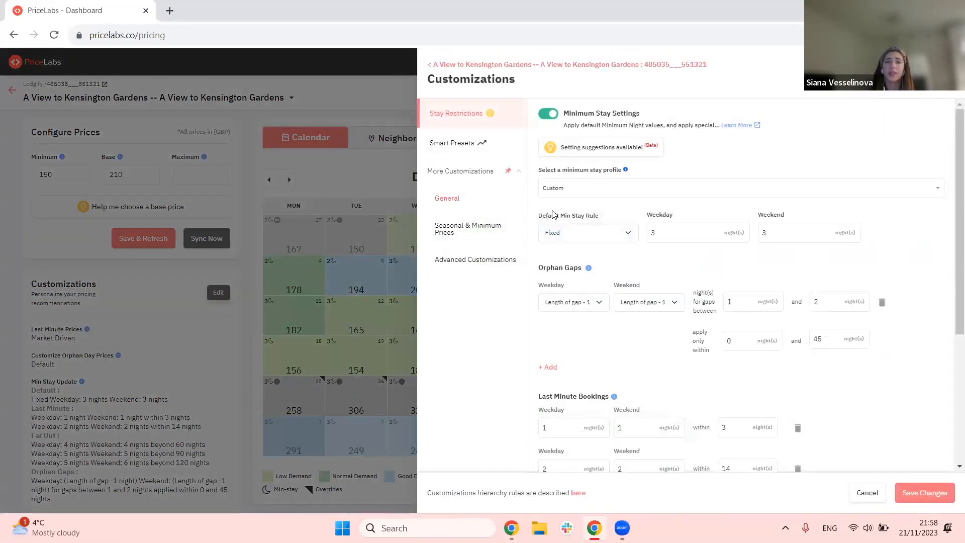
left_click(548, 114)
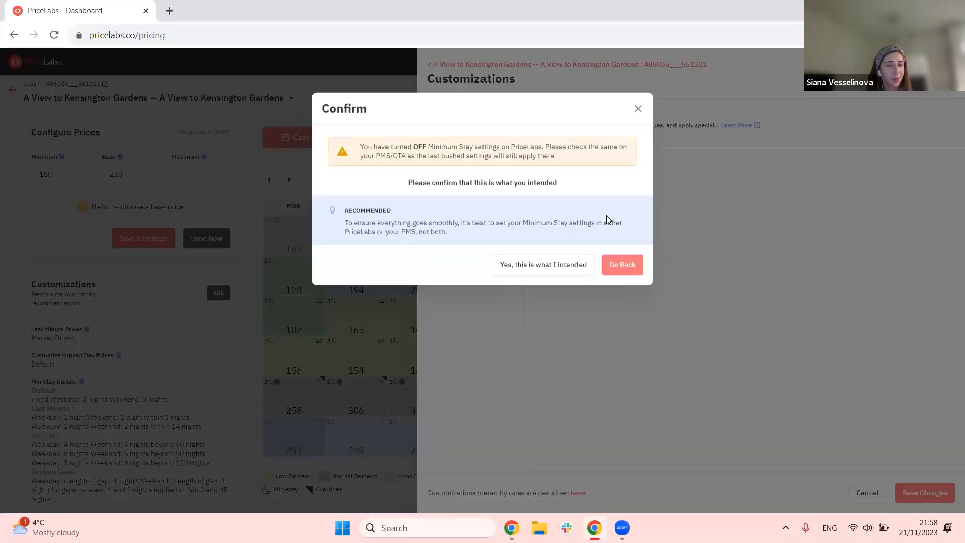
left_click(576, 263)
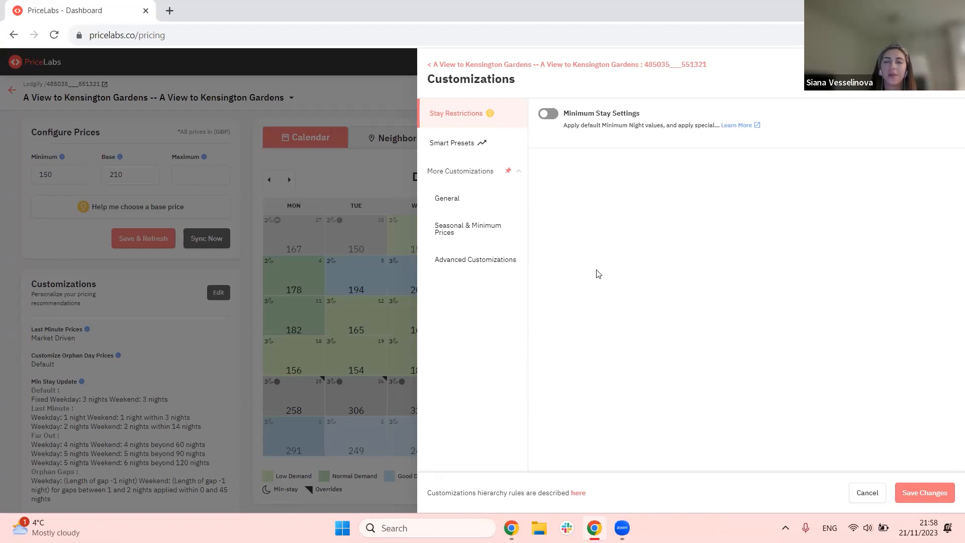
left_click(548, 114)
Select the 7 Nights Summer minimum stay profile and review its rules
left_click(604, 187)
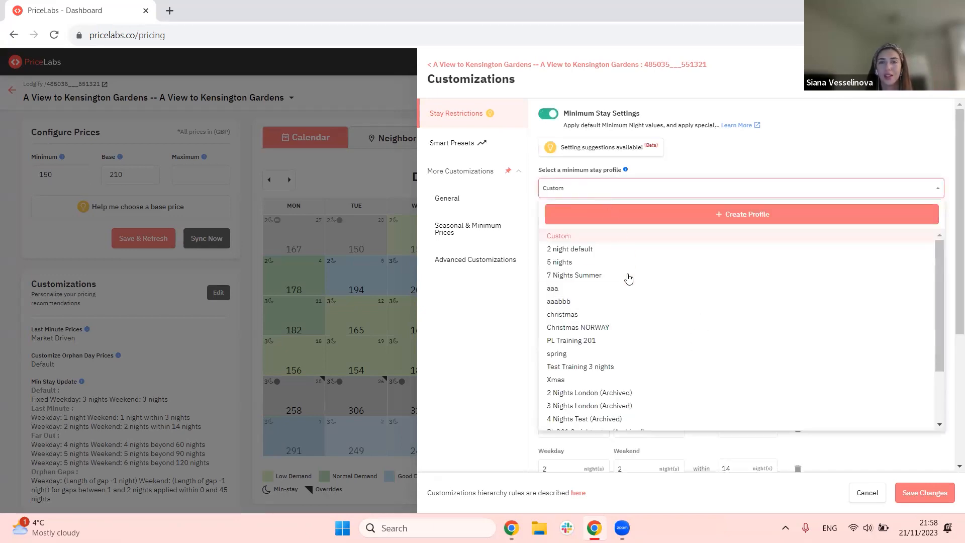
left_click(628, 277)
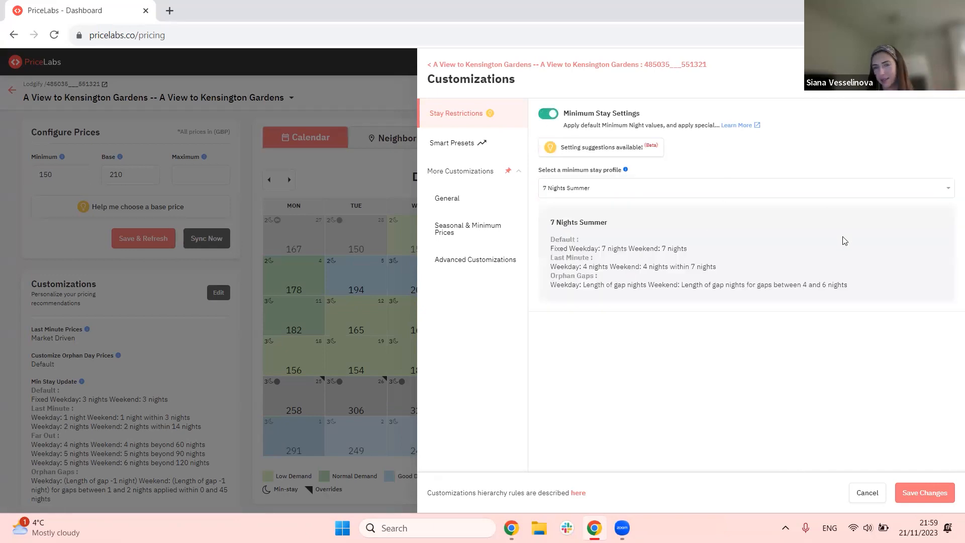
left_click(565, 190)
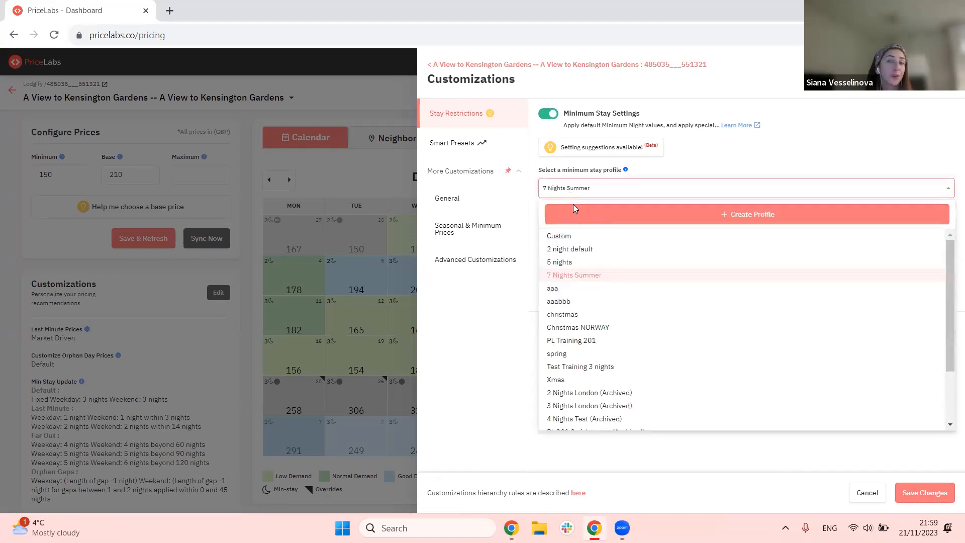
left_click(681, 181)
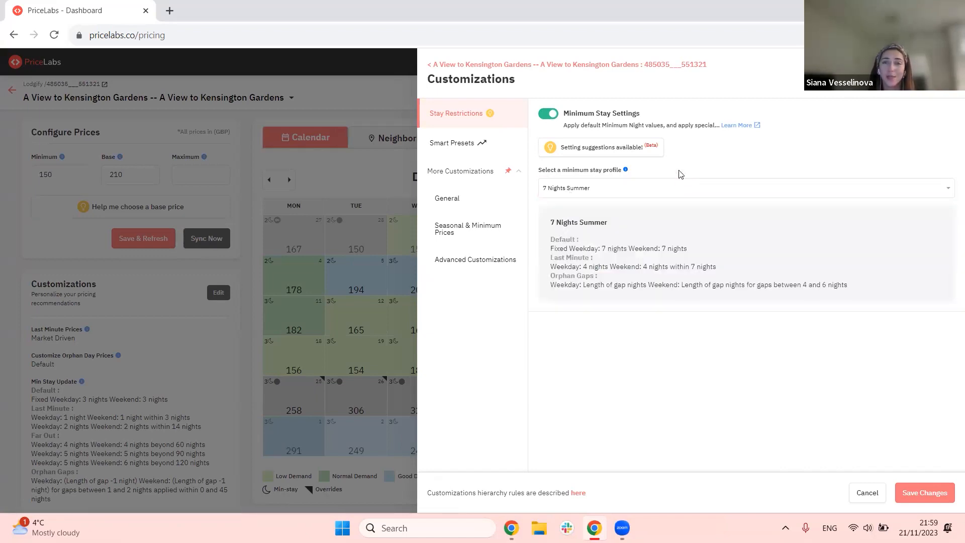
Generate suggested minimum stay settings with the Prefer Short-term focus and apply them for customization
left_click(612, 149)
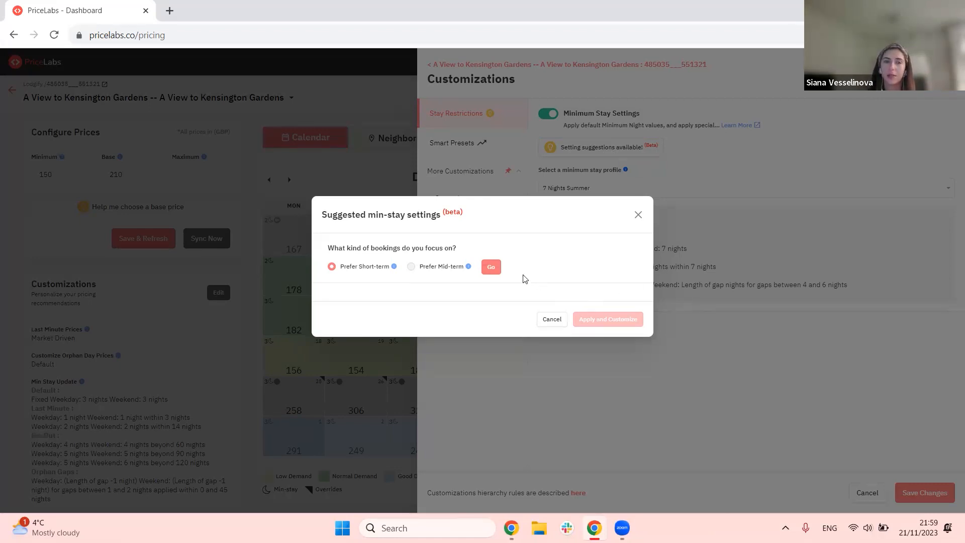
left_click(491, 267)
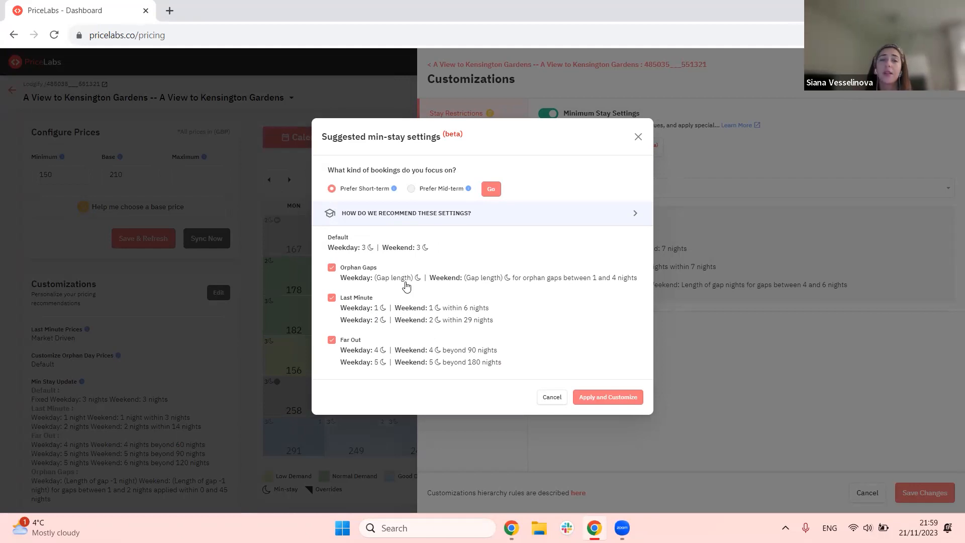
left_click(598, 400)
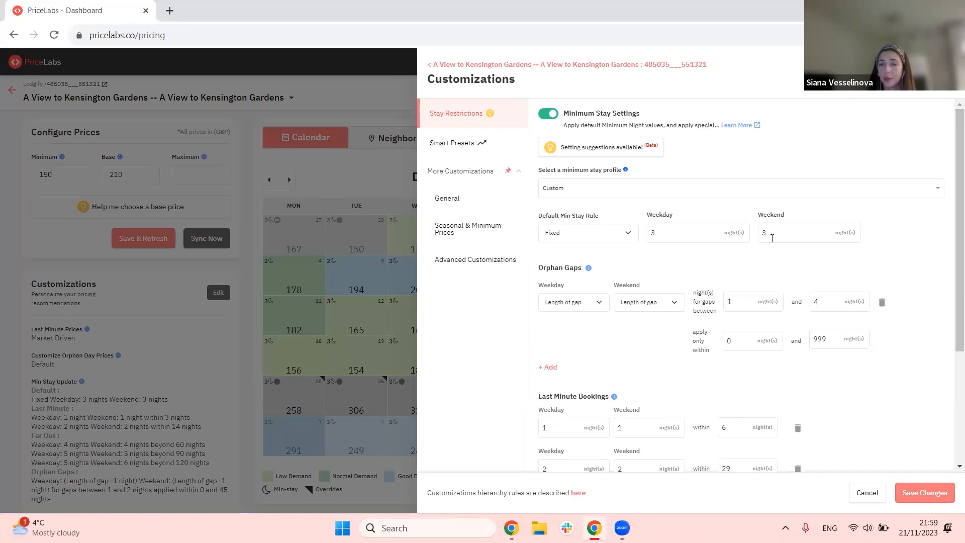
Restrict the orphan gap rule to gaps between 2 and 2 nights
scroll(778, 247, "down", 3)
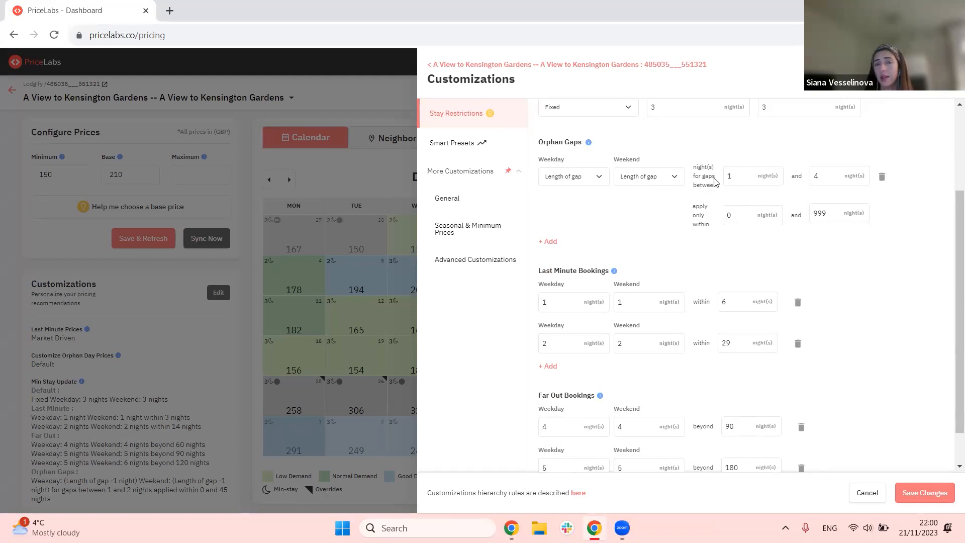
left_click(732, 180)
key("BackSpace")
type("2")
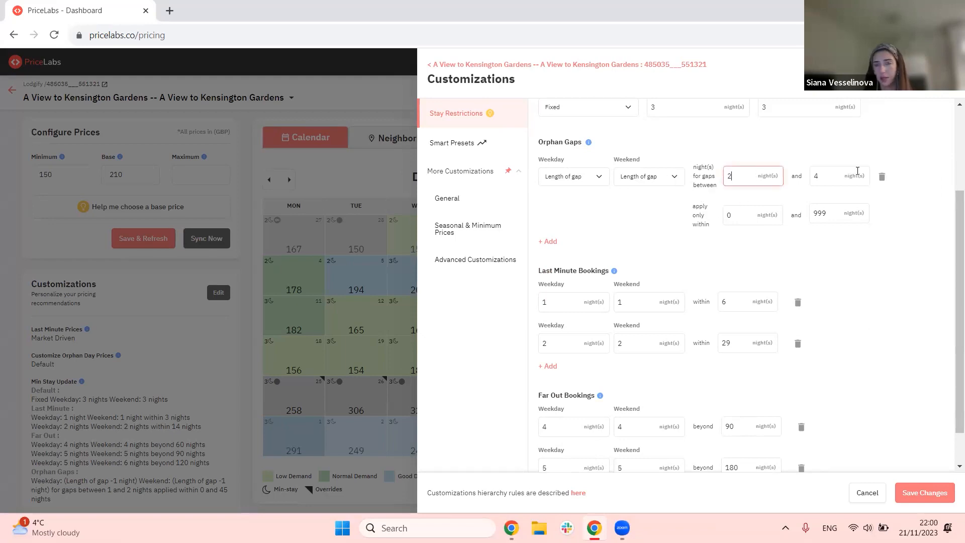
left_click(849, 180)
key("BackSpace")
type("2")
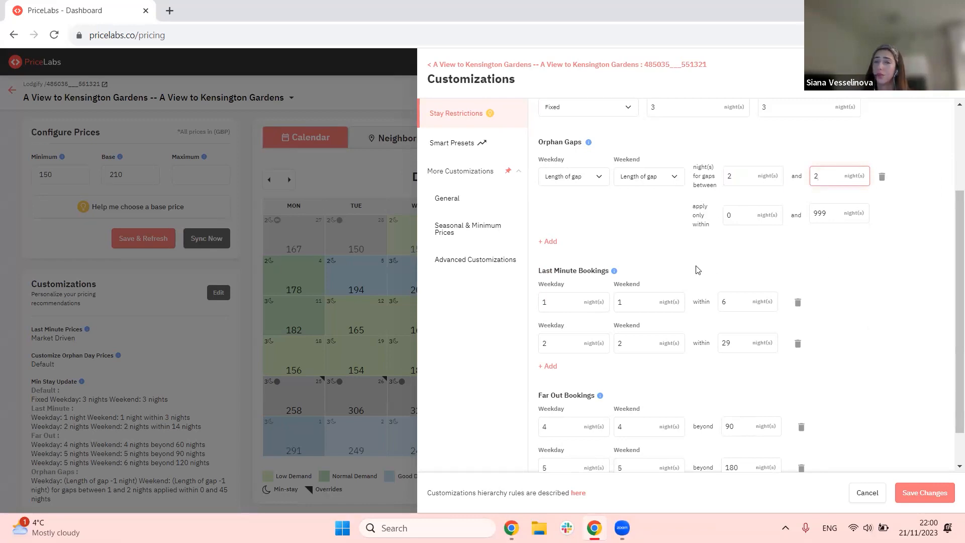
Make the orphan gap rule apply only within 0 and 15 nights, and review the last minute and far out rules
double_click(728, 217)
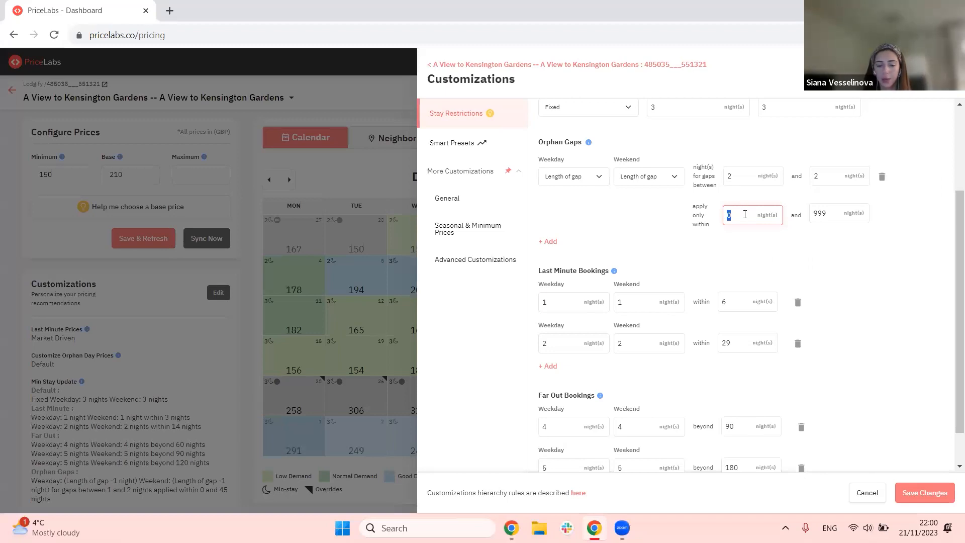
key("Tab")
type("10")
key("BackSpace")
type("5")
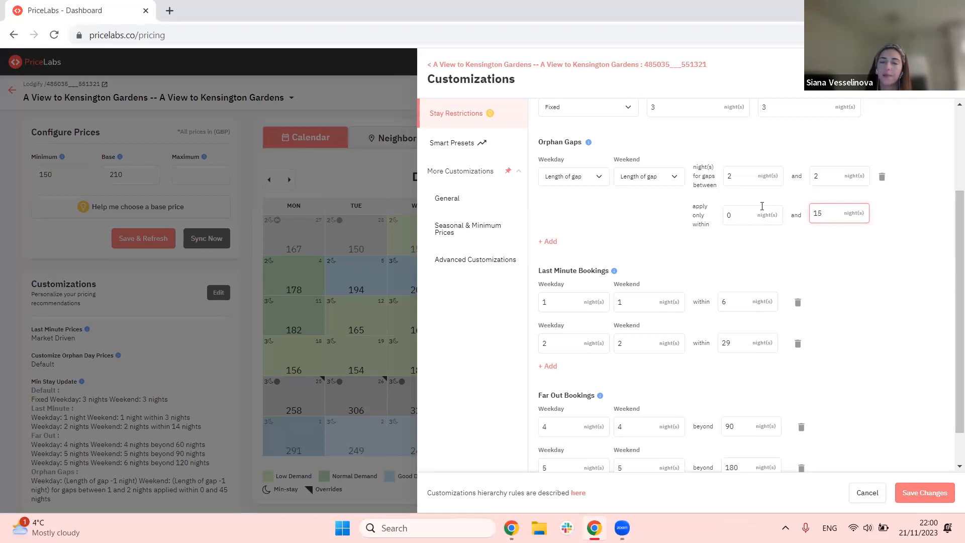
scroll(694, 339, "down", 1)
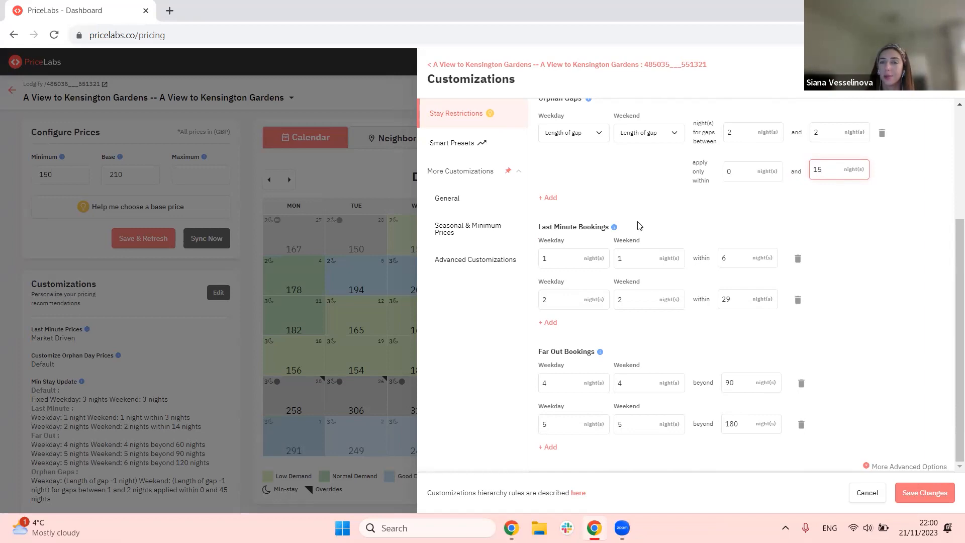
Review the options offered in the Smart Presets, General and Advanced Customizations sections
left_click(462, 149)
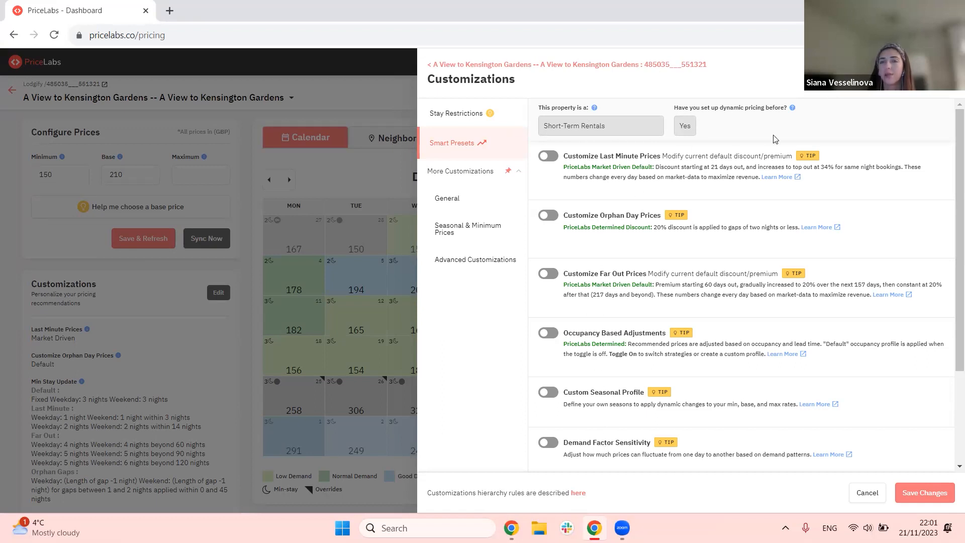
mouse_move(814, 158)
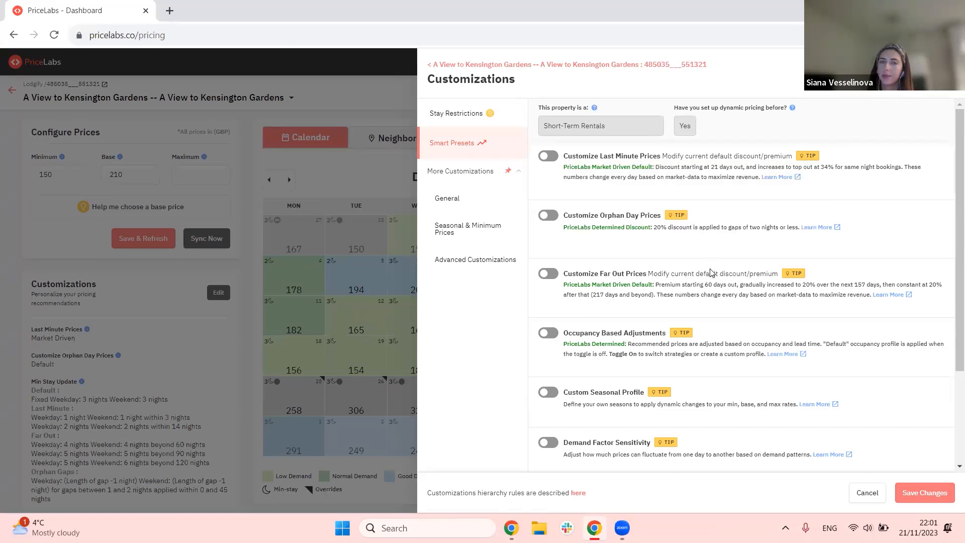
left_click(463, 203)
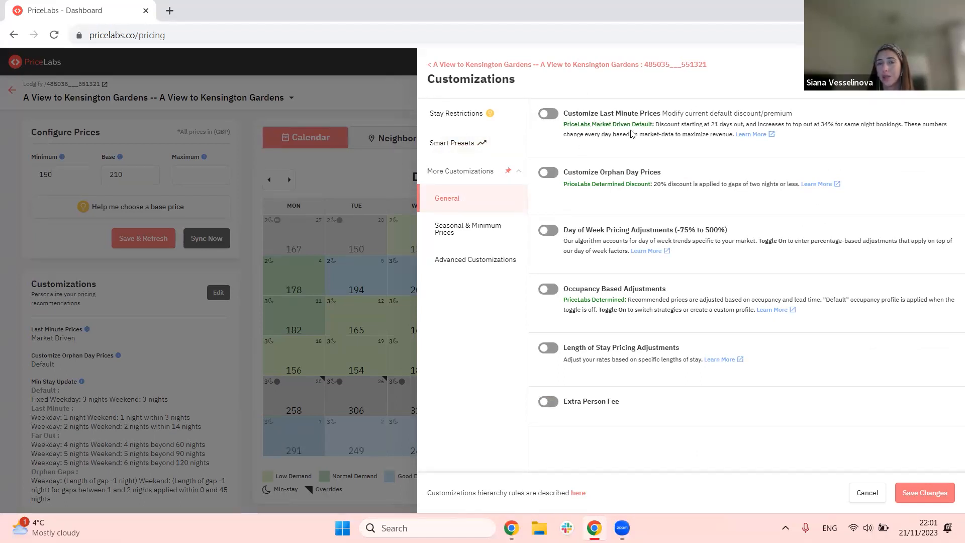
left_click(477, 259)
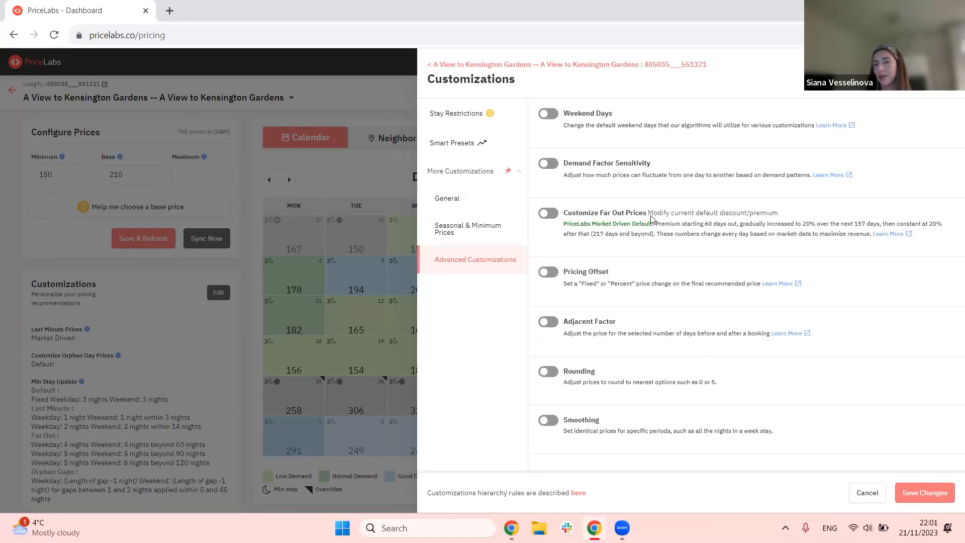
Try customizing the last minute prices with No last minute adjustment, and leave the customizations without saving
left_click(493, 206)
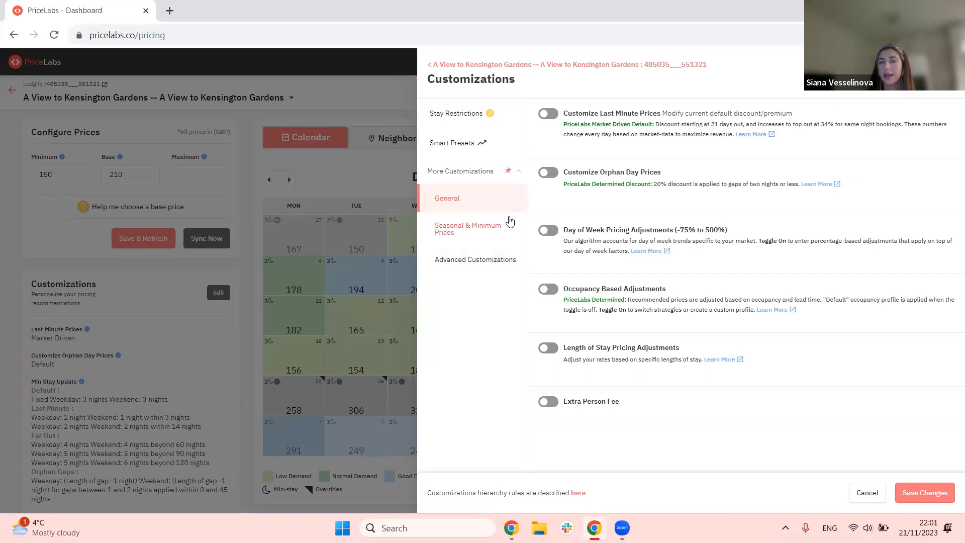
left_click(549, 113)
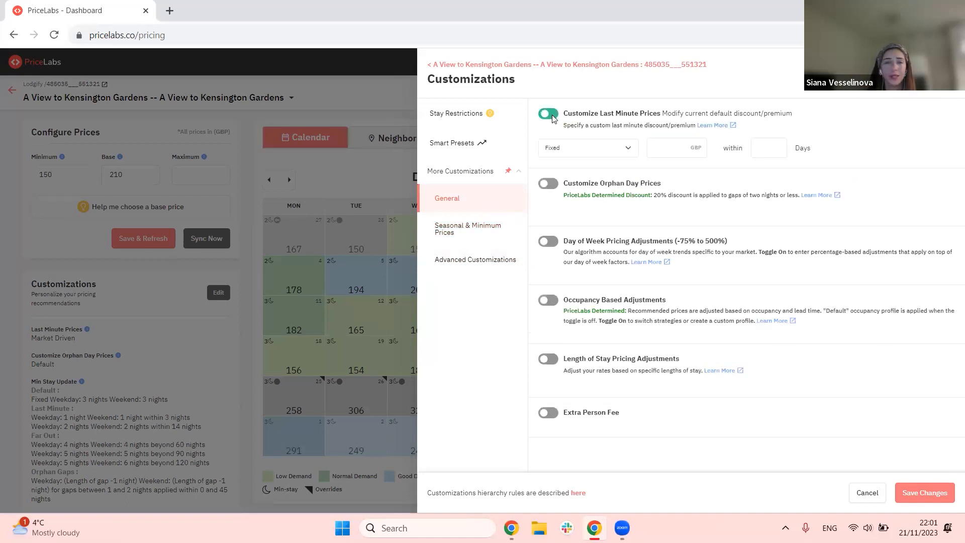
left_click(590, 146)
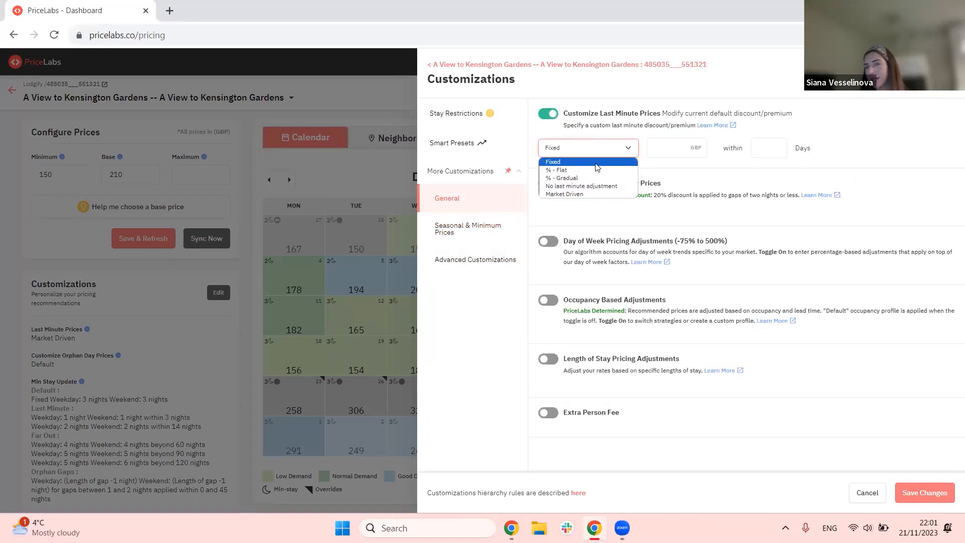
left_click(593, 186)
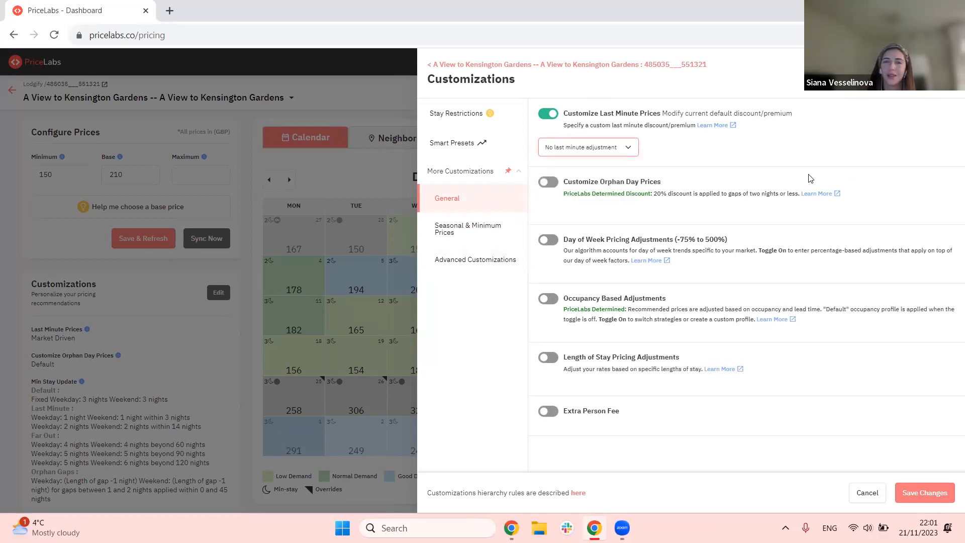
left_click(548, 113)
left_click(944, 76)
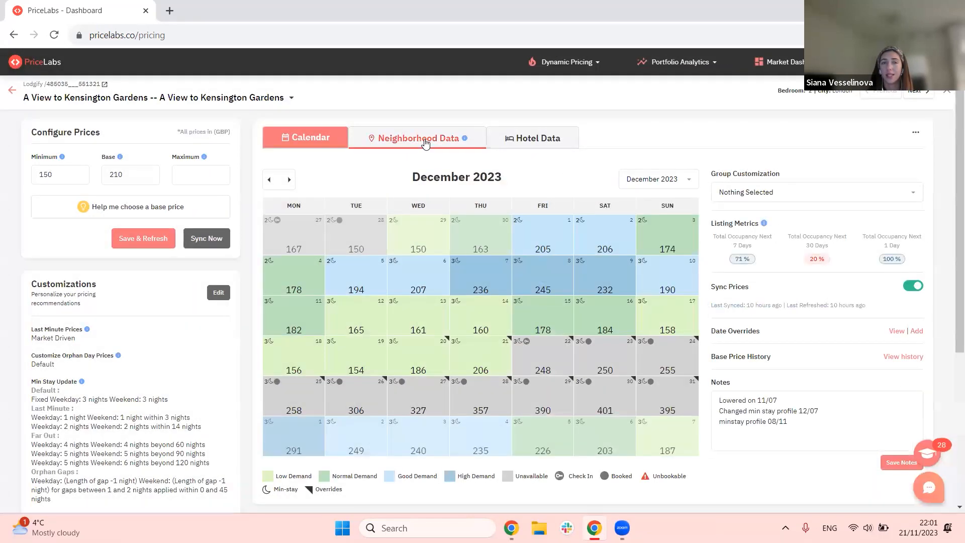
Open the listing's neighborhood data and review the Future Prices and Occupancy charts
left_click(425, 144)
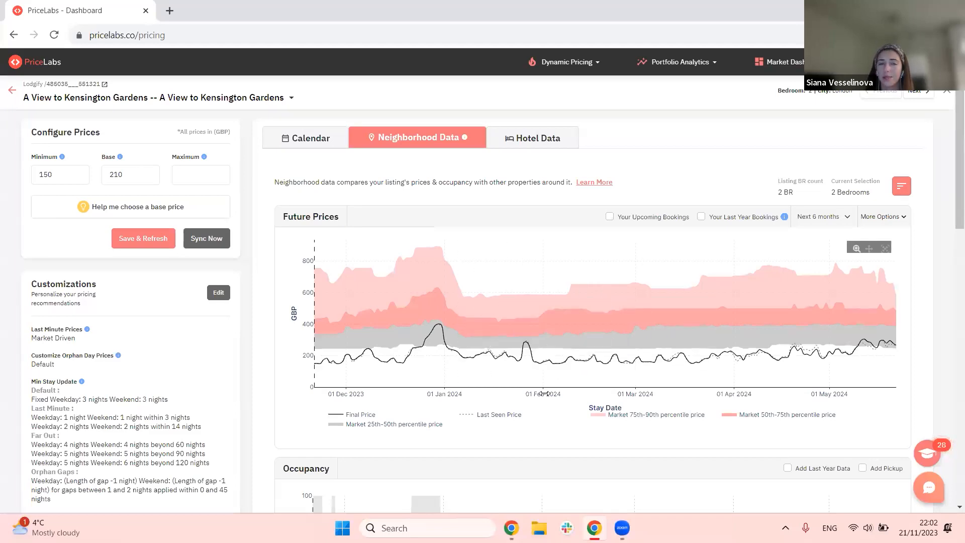
scroll(544, 394, "down", 5)
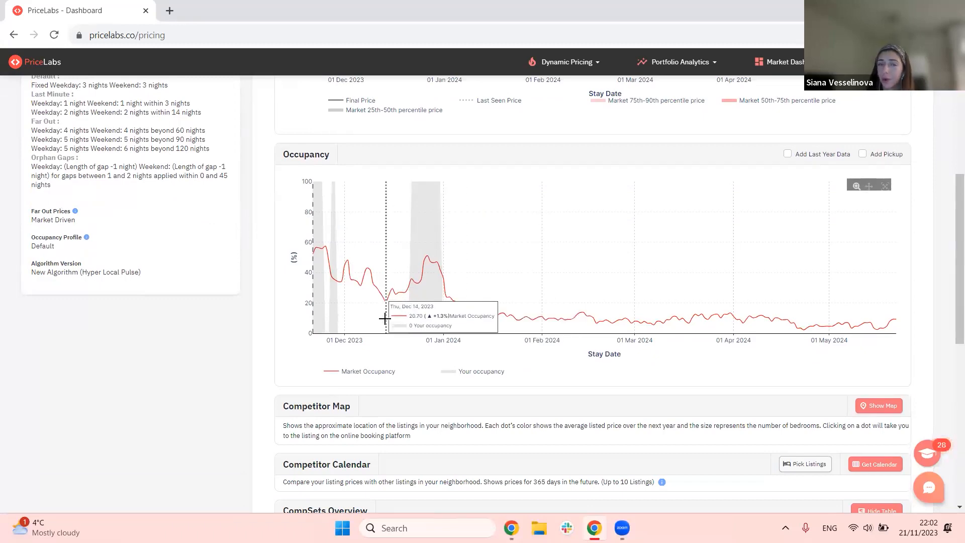
scroll(413, 314, "up", 1)
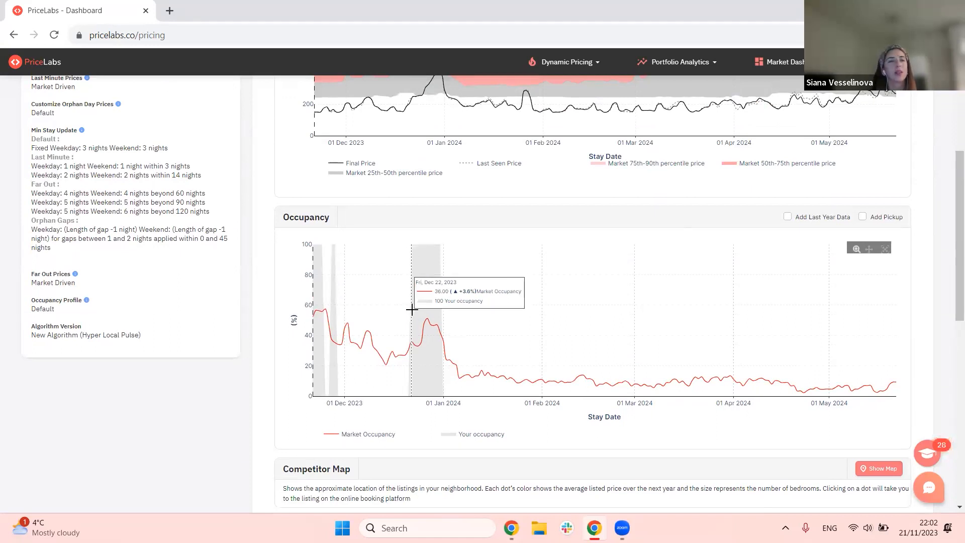
Add last year's data to the Occupancy chart and hide its last year final market occupancy line
left_click(788, 219)
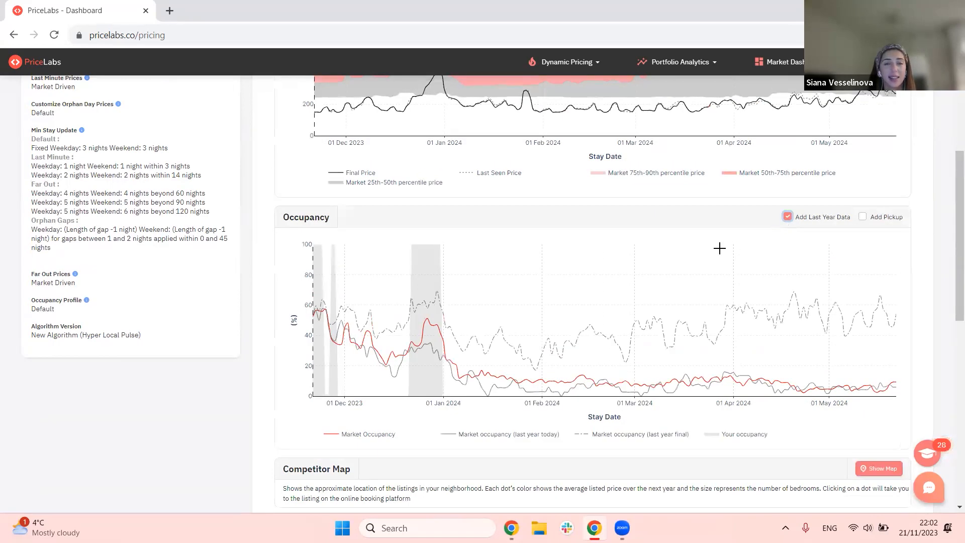
left_click(648, 435)
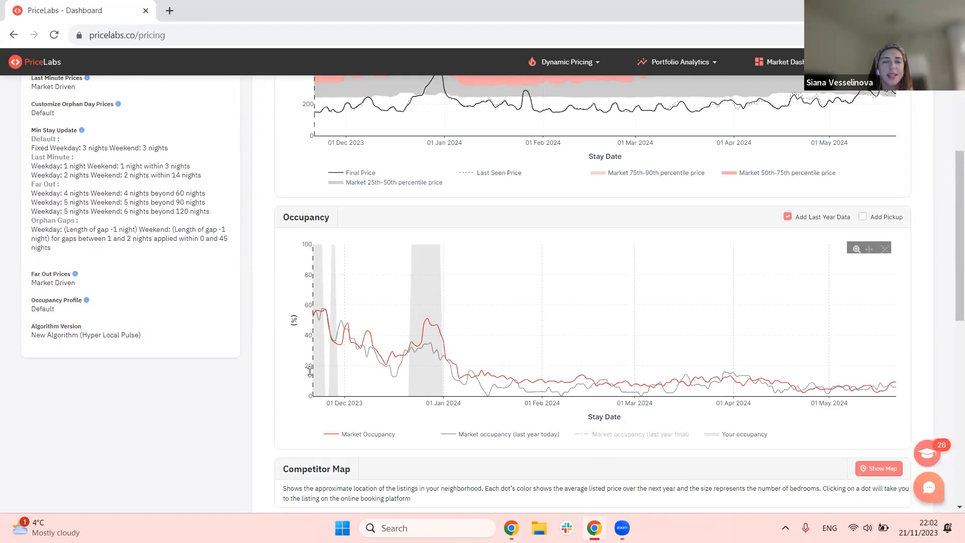
mouse_move(312, 375)
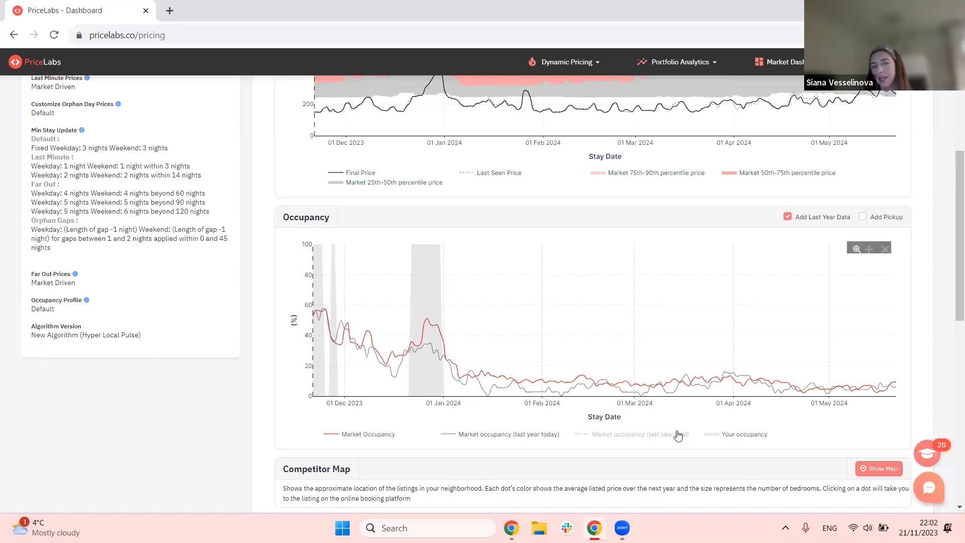
Show the competitor map and zoom in on the listings around Kensington
scroll(676, 442, "down", 5)
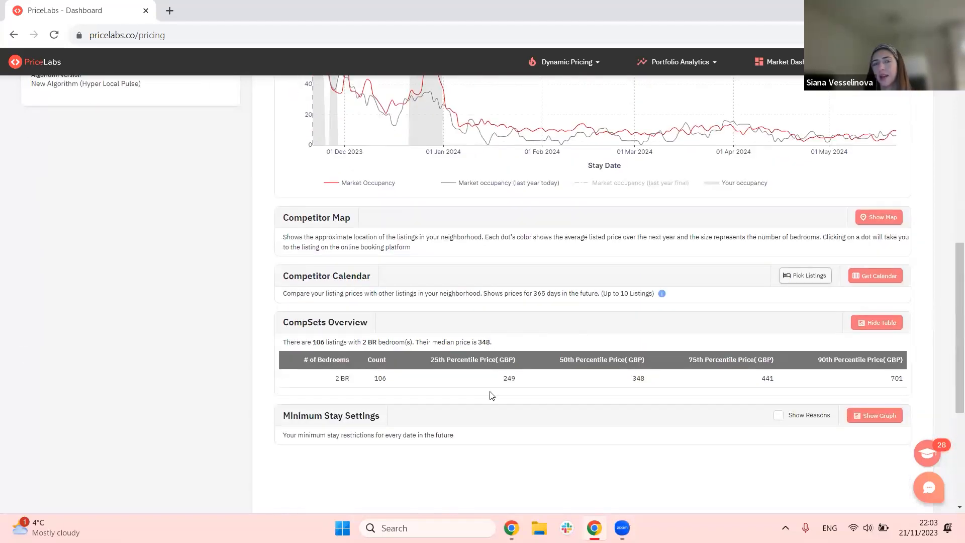
left_click(892, 219)
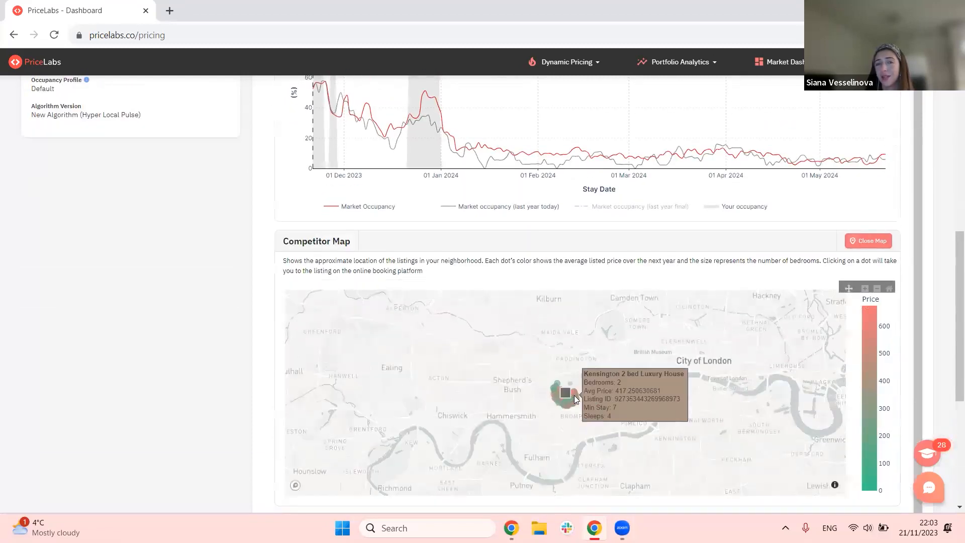
scroll(574, 395, "up", 5)
mouse_move(532, 394)
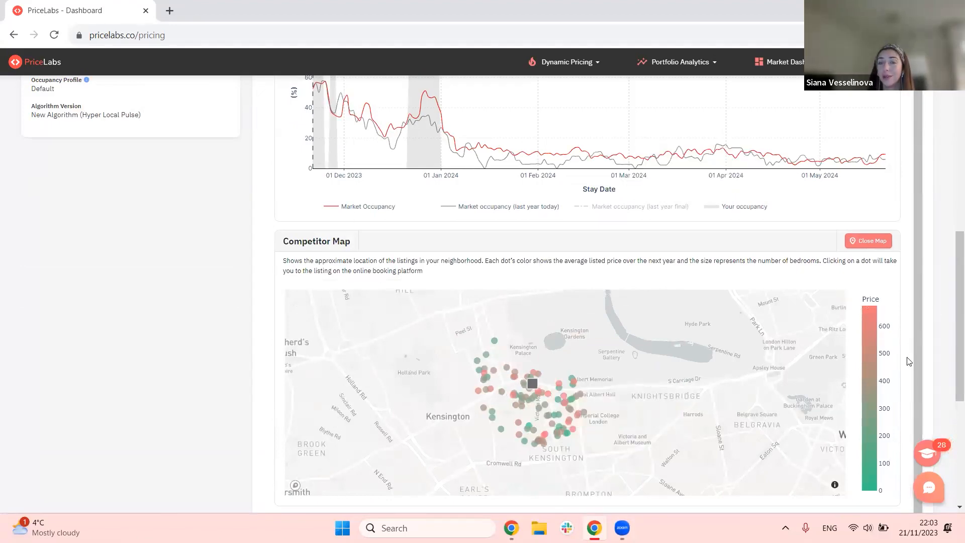
Open the Competitor Calendar's listing picker and add Modern and Stunning 2 Bed and 2 Bath in High Street Kensington
scroll(911, 367, "down", 4)
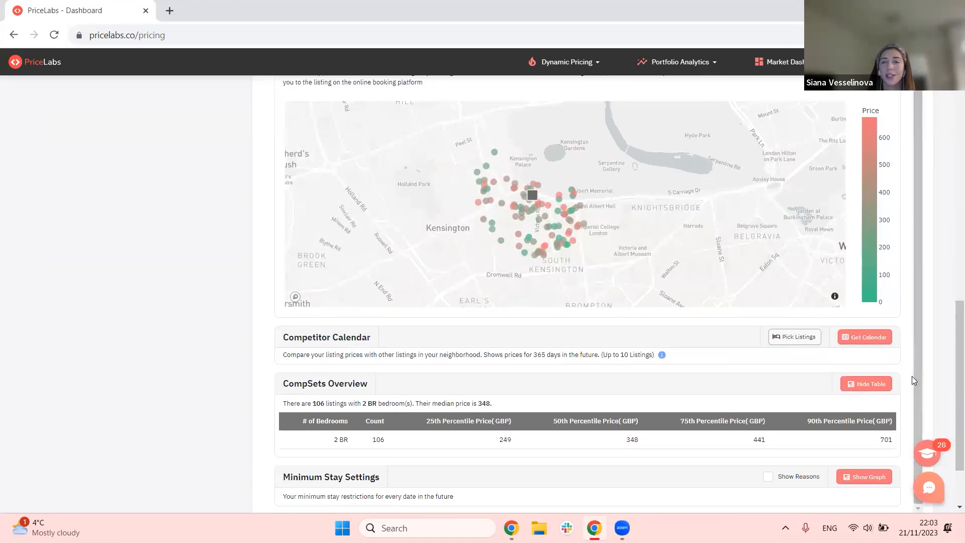
left_click(799, 337)
scroll(606, 420, "up", 3)
scroll(559, 396, "down", 2)
scroll(838, 454, "down", 1)
left_click(840, 463)
scroll(603, 495, "down", 2)
left_click(577, 489)
scroll(910, 454, "down", 1)
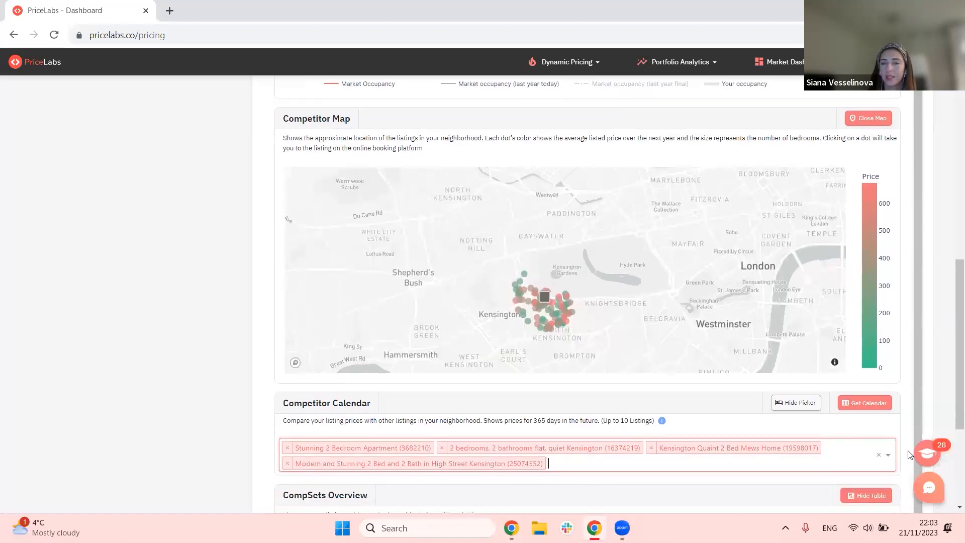
Add Last-minute Discount! Big Stunning Kensington Flat to the picked competitors and generate the Competitor Calendar
scroll(732, 463, "down", 3)
left_click(616, 338)
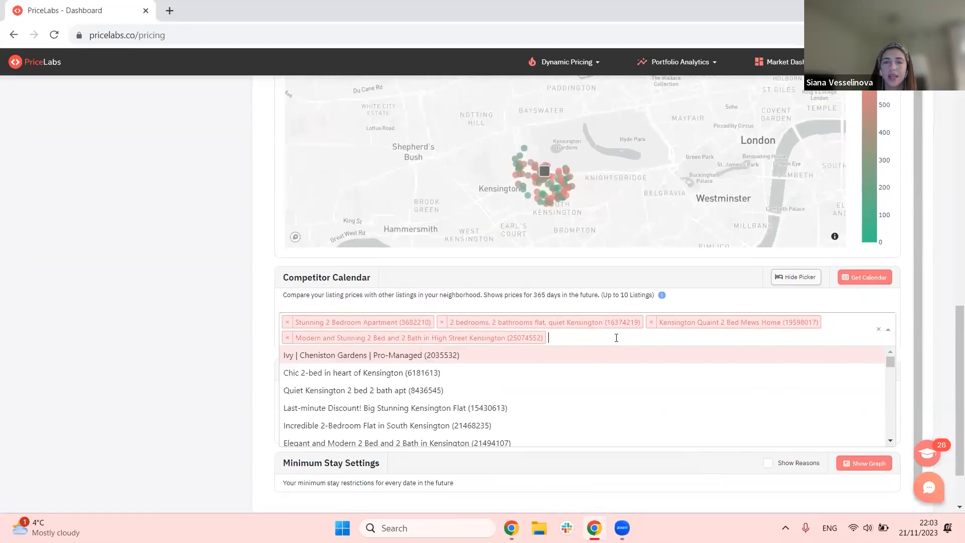
left_click(422, 407)
left_click(863, 279)
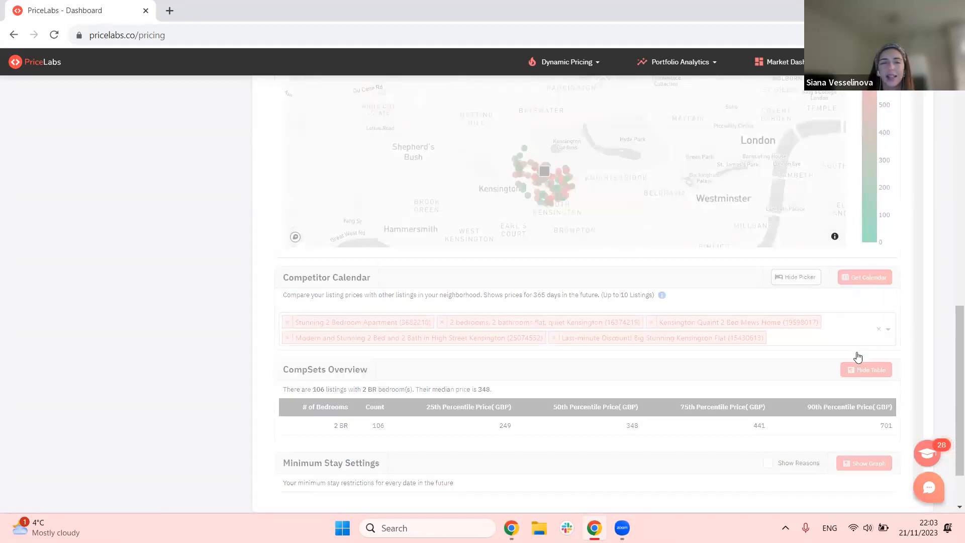
Compare the listing's daily prices with the picked competitors' prices, examining the Modern and Stunning 2 Bed row
scroll(756, 362, "down", 2)
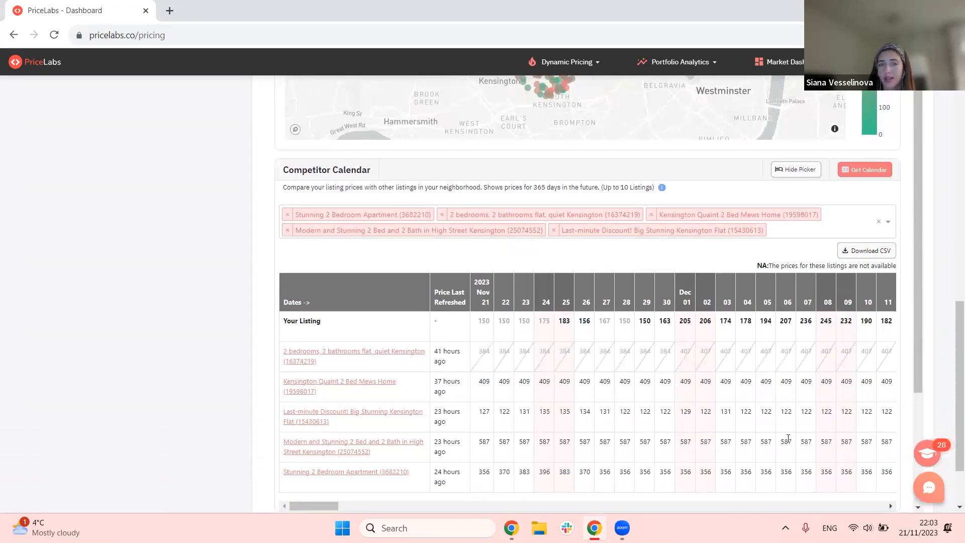
scroll(462, 404, "down", 2)
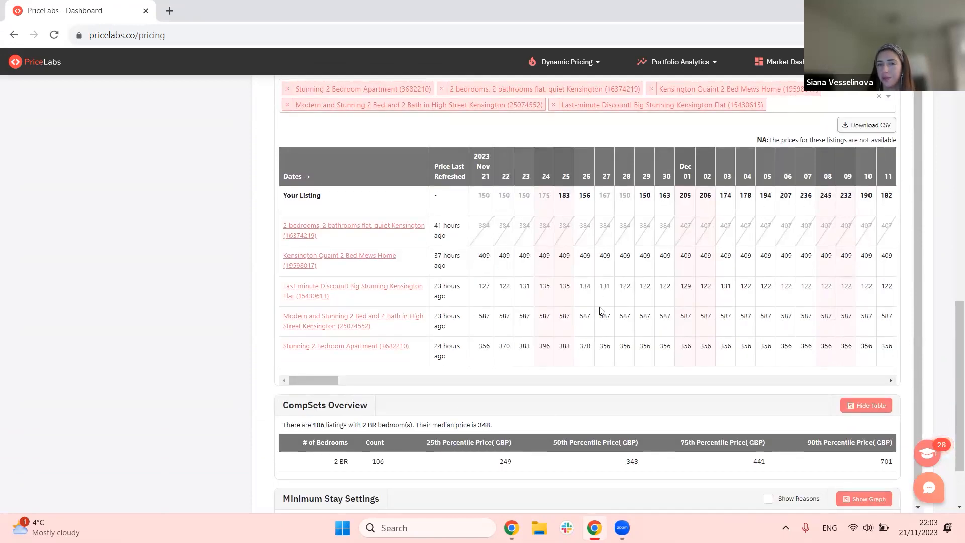
left_click_drag(523, 328, 823, 319)
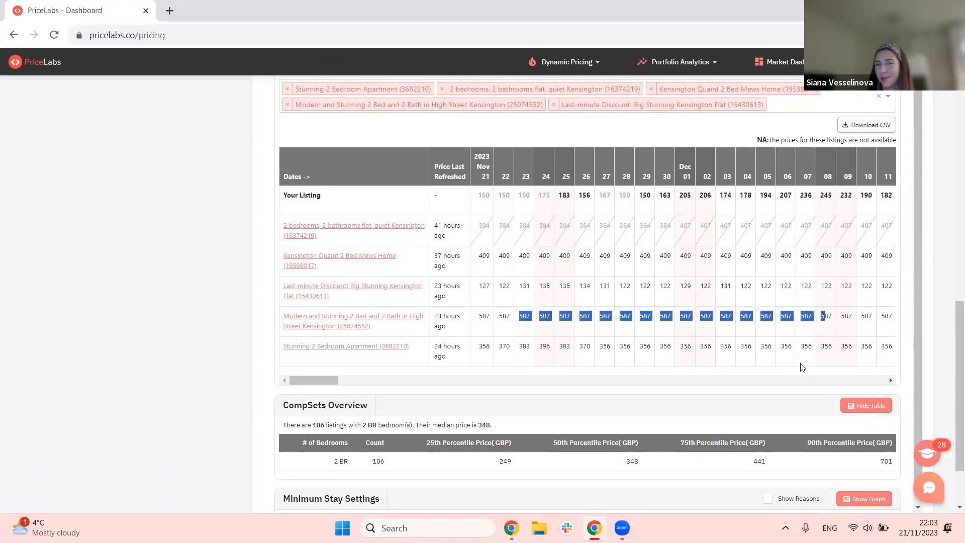
scroll(767, 374, "down", 1)
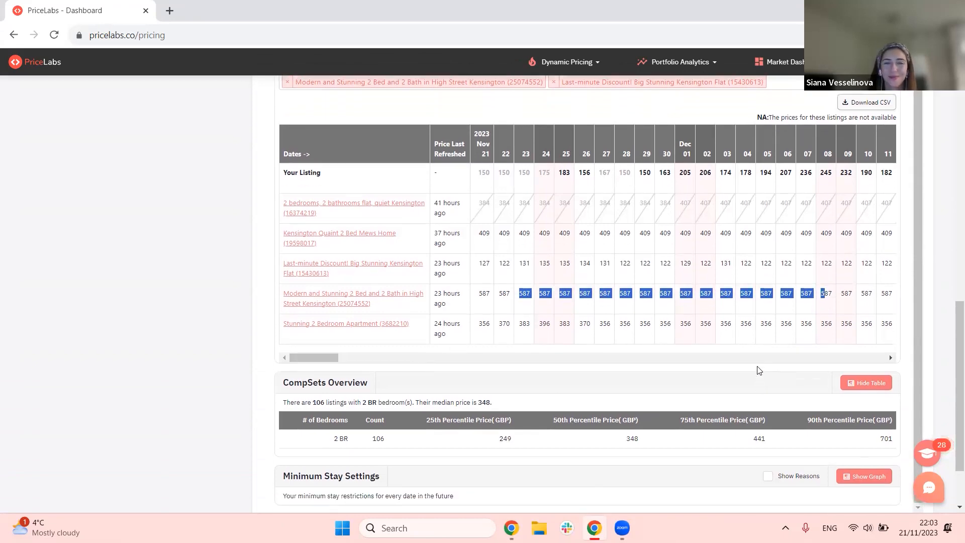
scroll(757, 369, "up", 10)
scroll(224, 181, "up", 8)
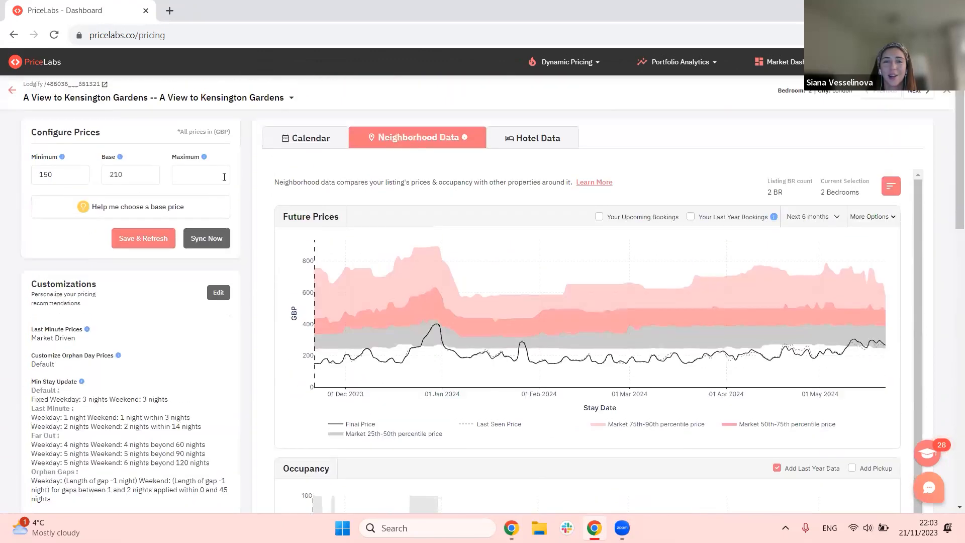
Open the overall Customizations page and review the account-level and group-level settings
left_click(573, 64)
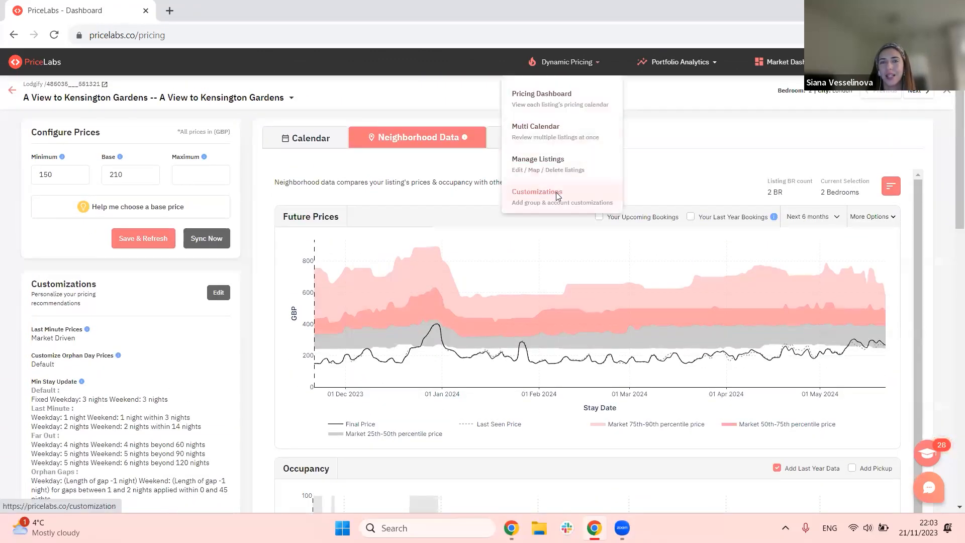
left_click(555, 192)
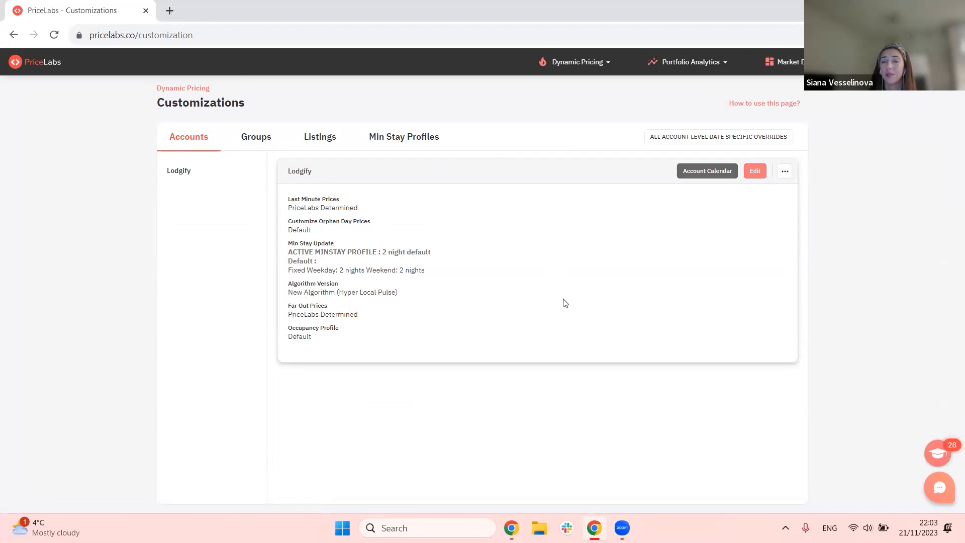
left_click(258, 140)
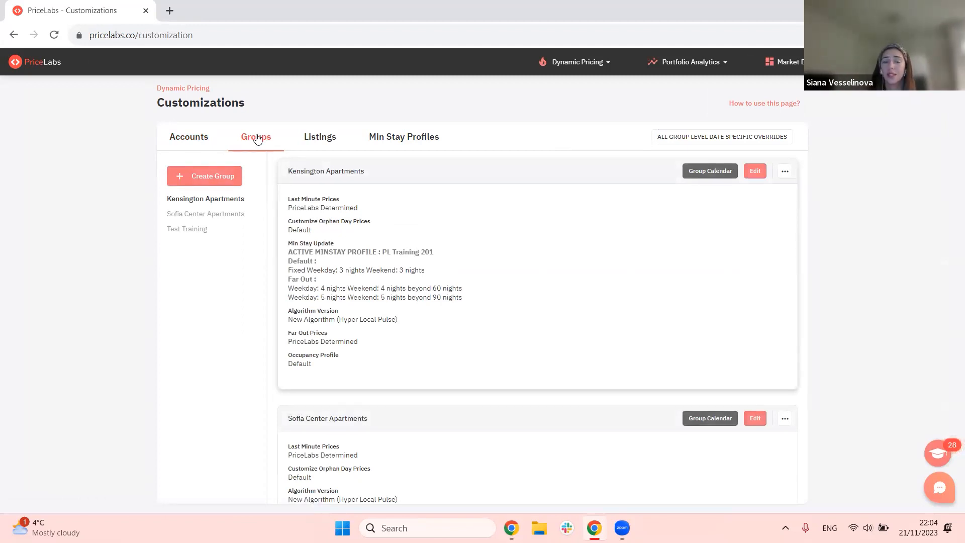
Open the Multi Calendar and review the occupancy, sync and price columns of all listings
mouse_move(573, 61)
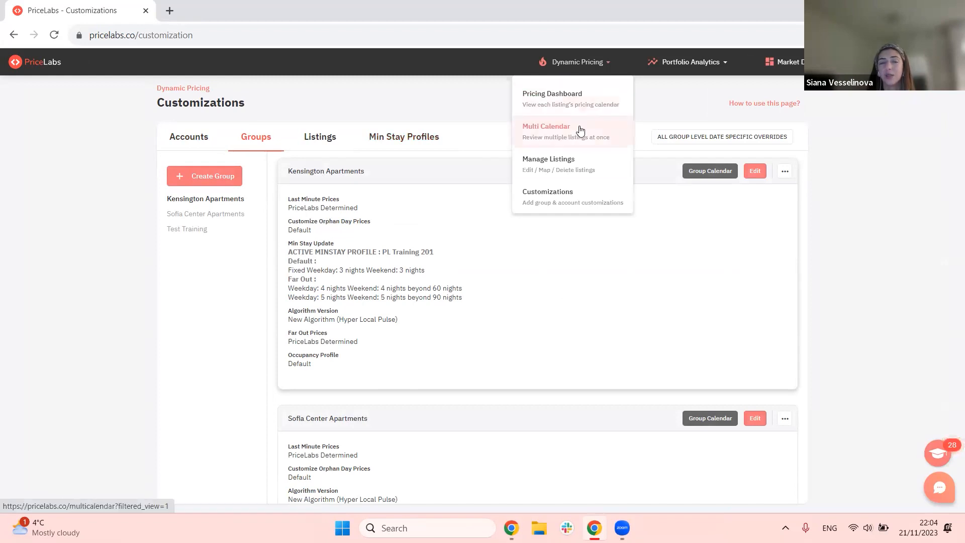
left_click(579, 129)
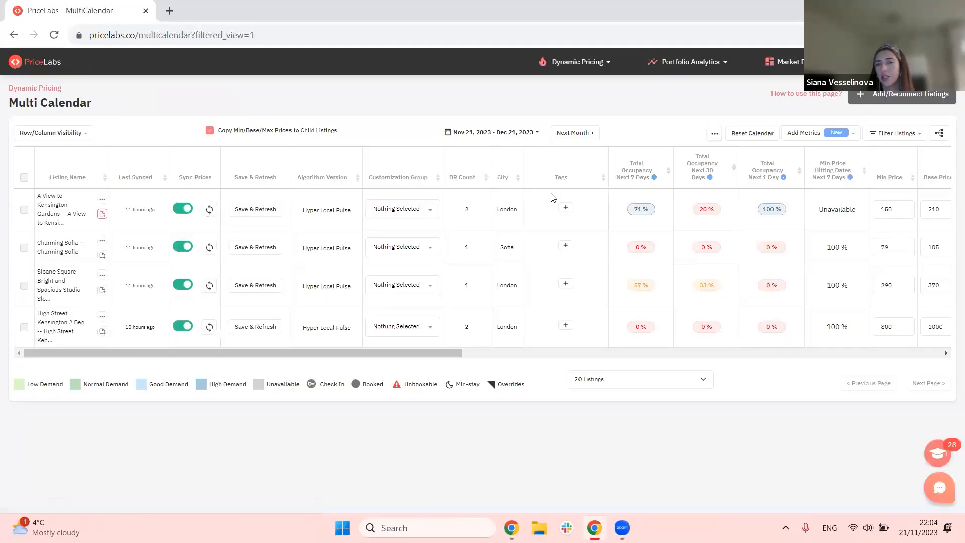
left_click_drag(404, 355, 321, 367)
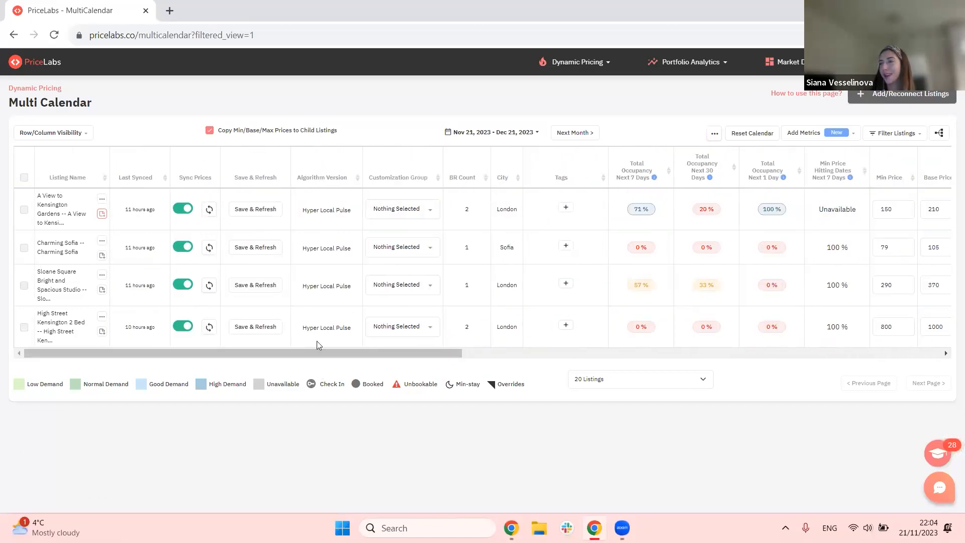